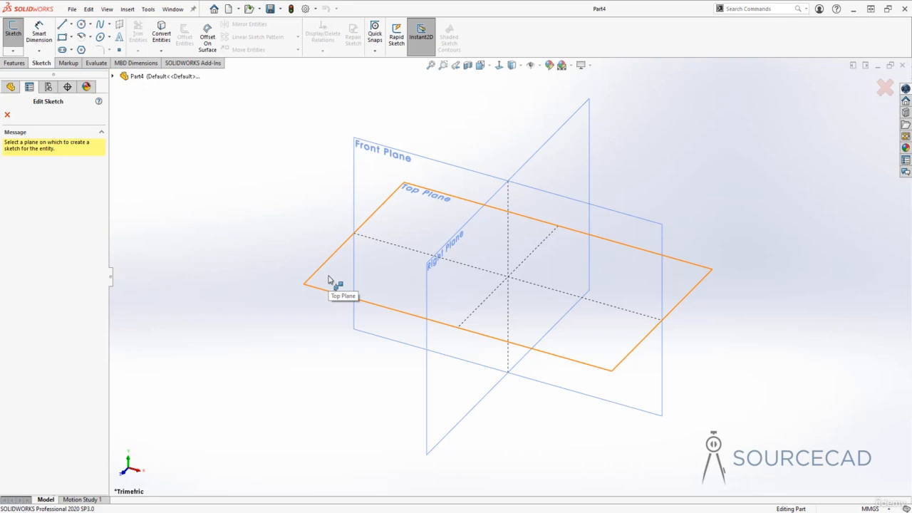
Step: Start a new sketch on the Front Plane
click(112, 76)
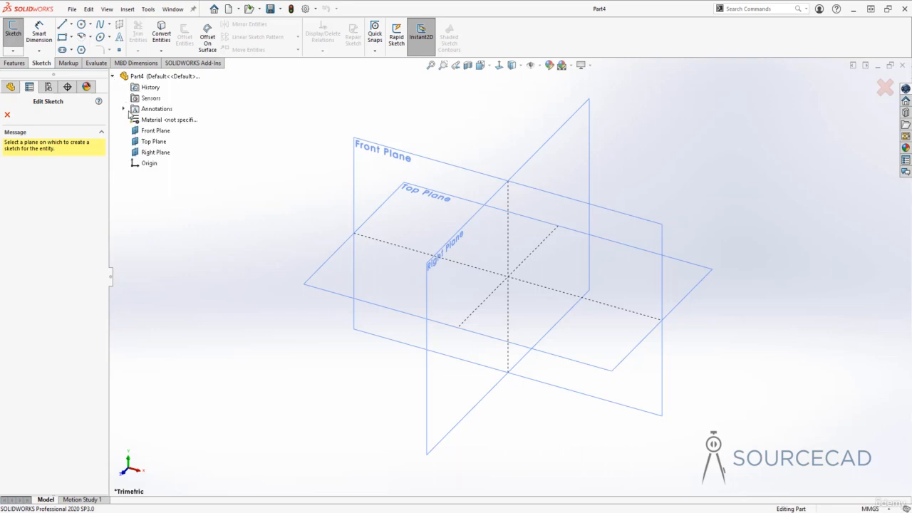
click(11, 87)
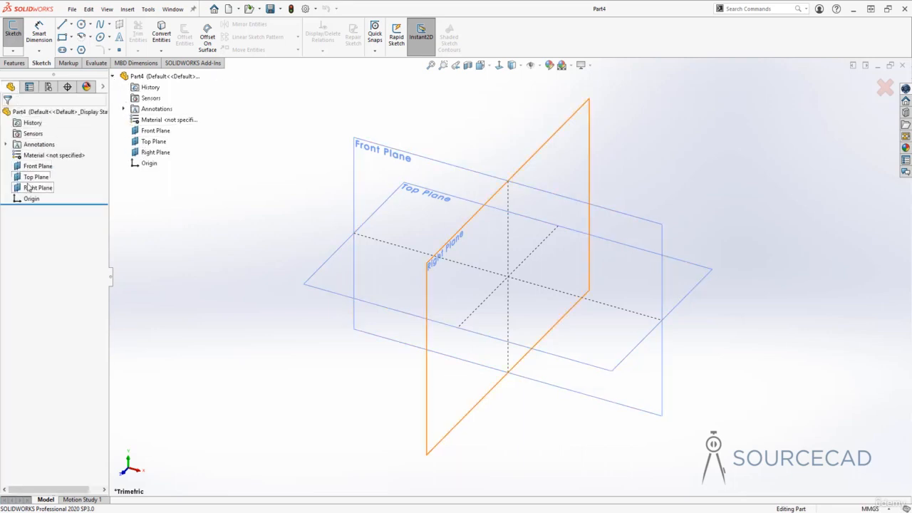
click(392, 151)
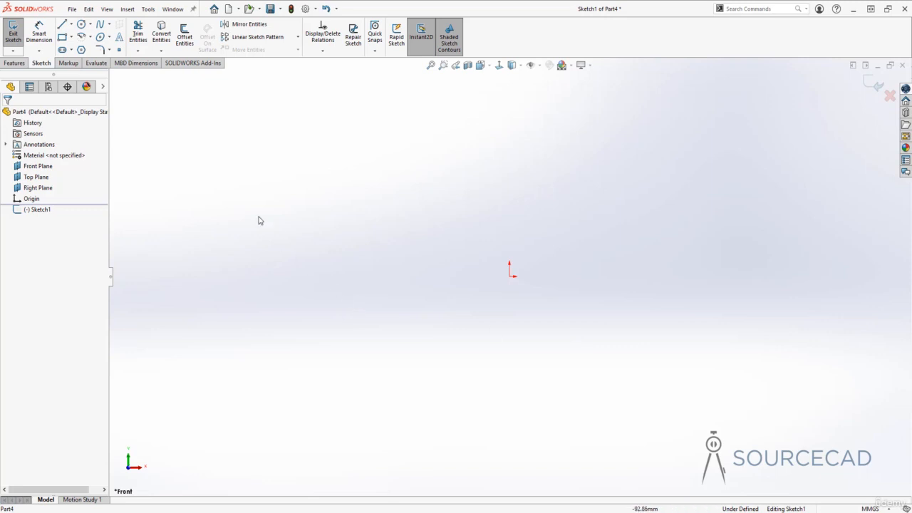
Step: Draw a corner rectangle about 80 by 44 mm with its lower-left corner at the origin, and exit the sketch
click(63, 37)
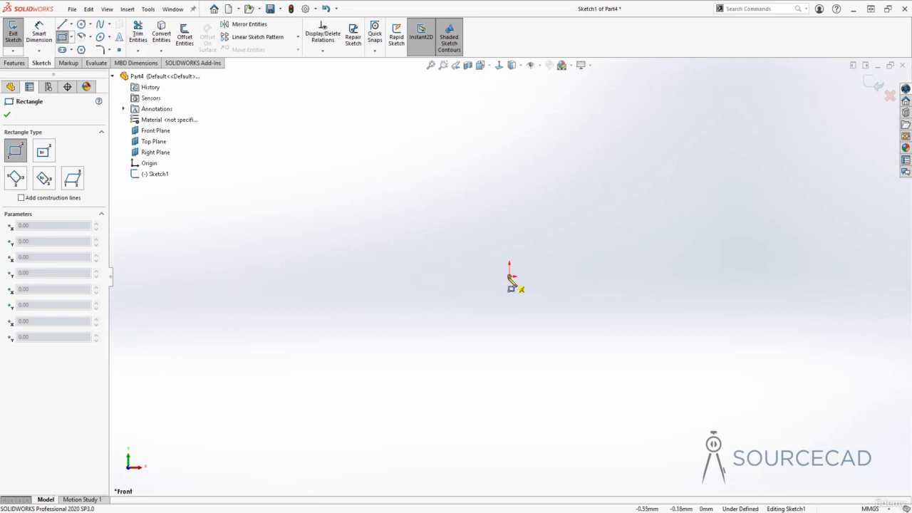
click(511, 277)
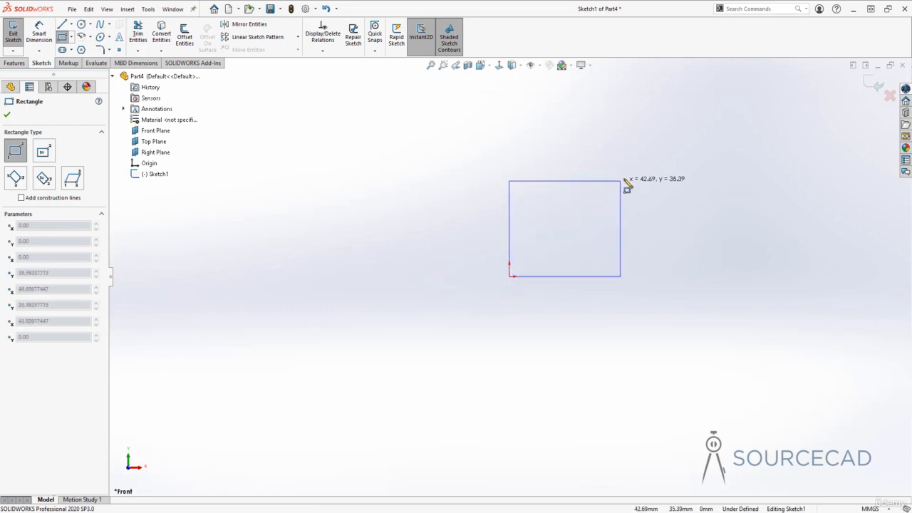
click(720, 158)
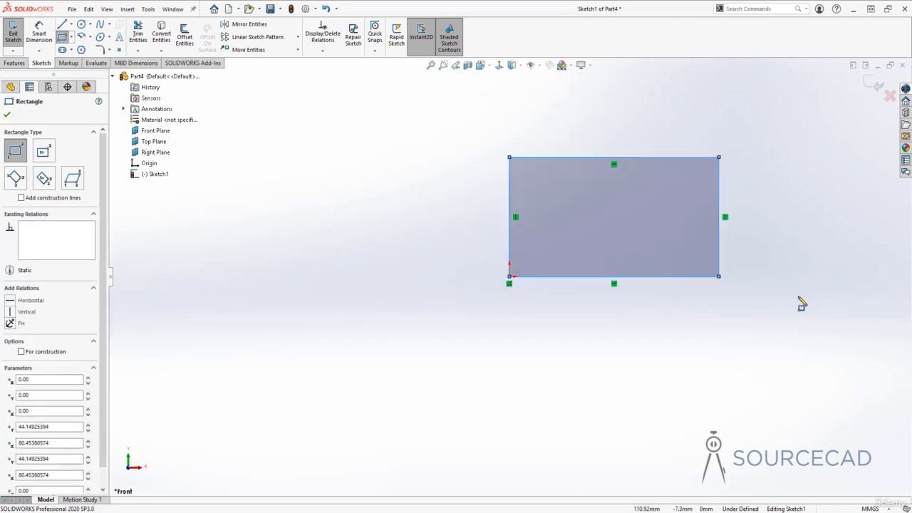
key(Escape)
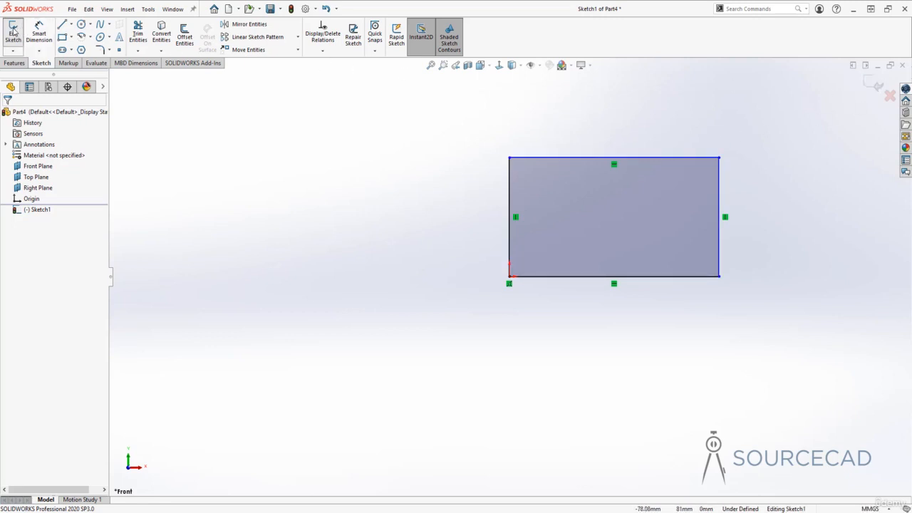
click(874, 84)
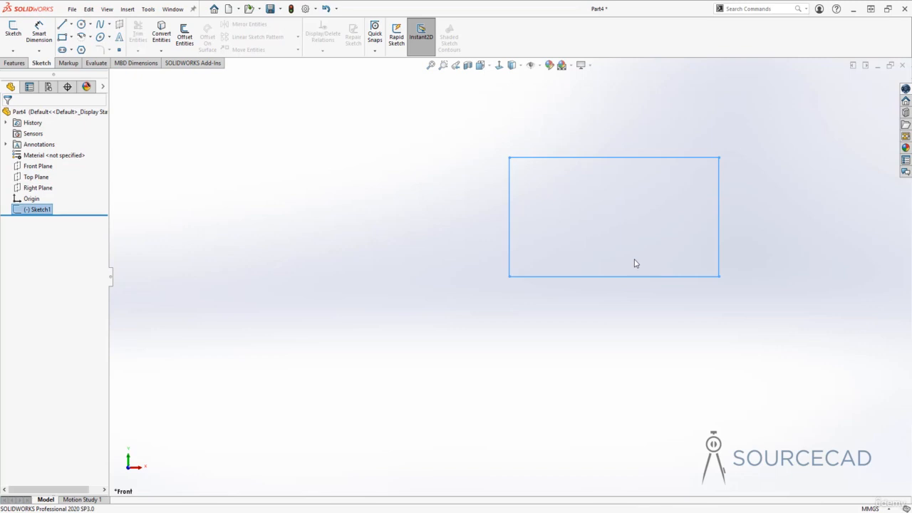
click(349, 221)
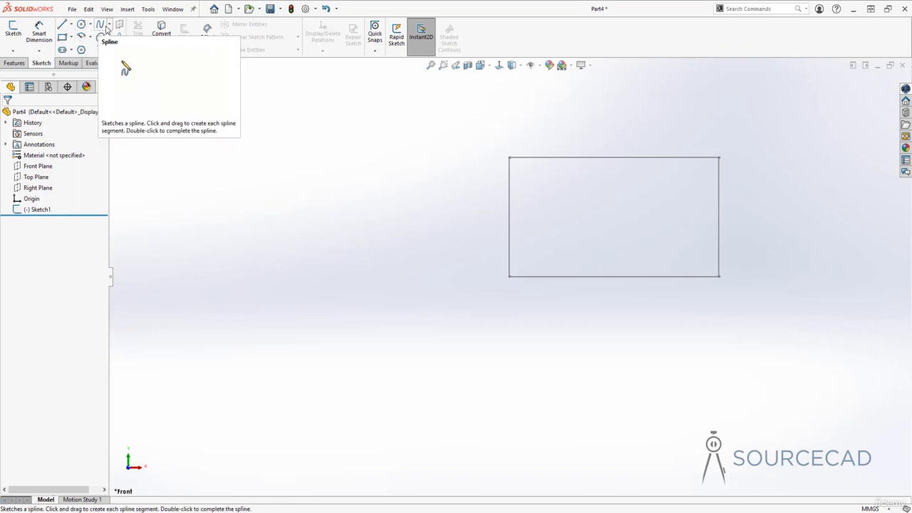
Step: Start a circle sketch on the Right Plane and draw a circle of about 10.8 mm radius to the right of the vertical line
click(81, 23)
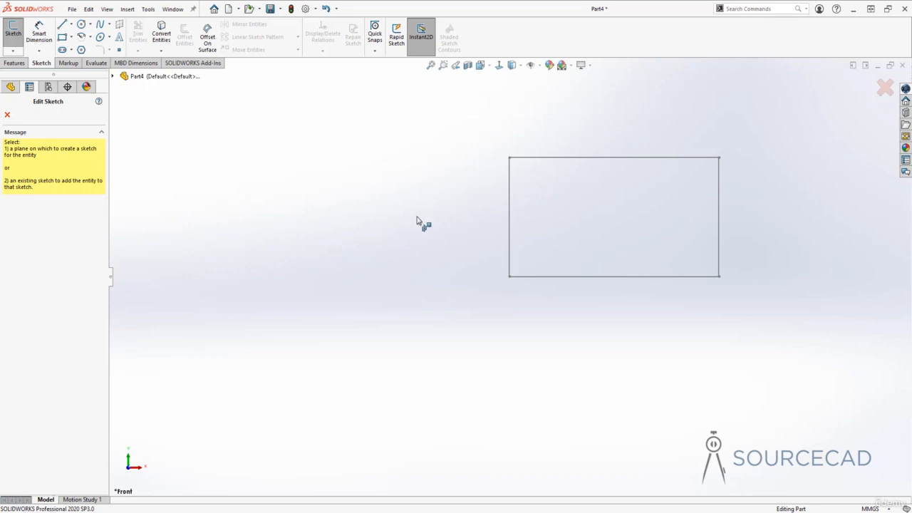
middle_drag(361, 166, 375, 171)
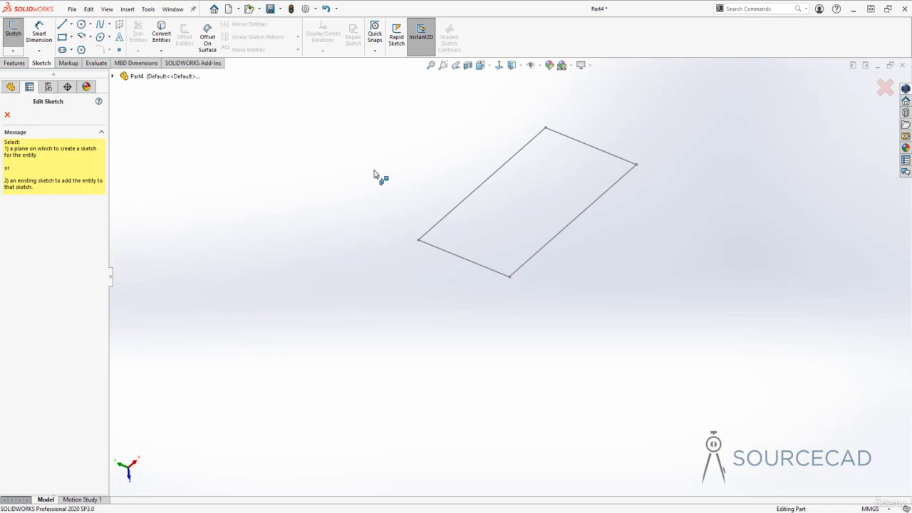
click(112, 76)
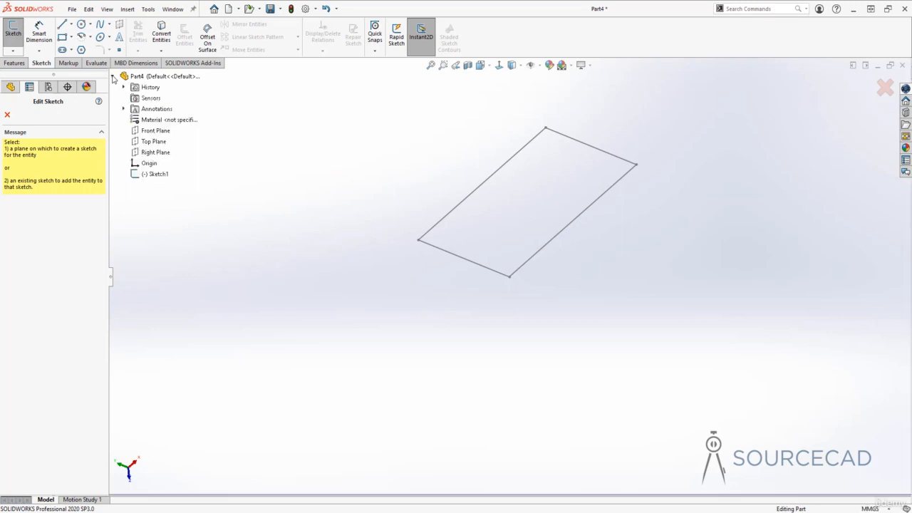
click(152, 153)
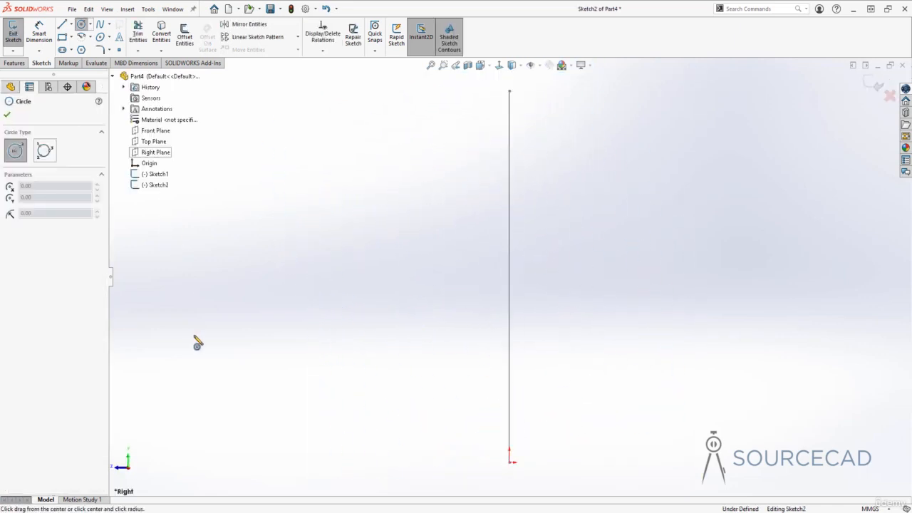
click(647, 259)
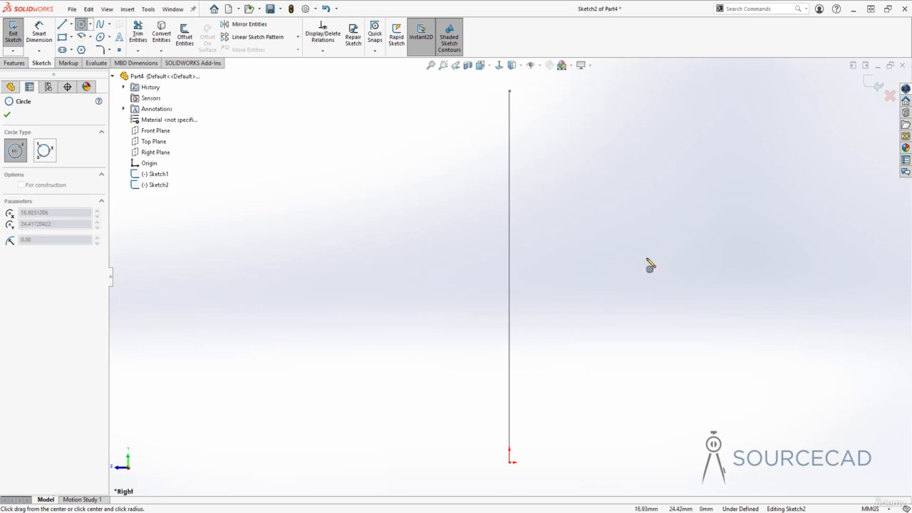
click(651, 350)
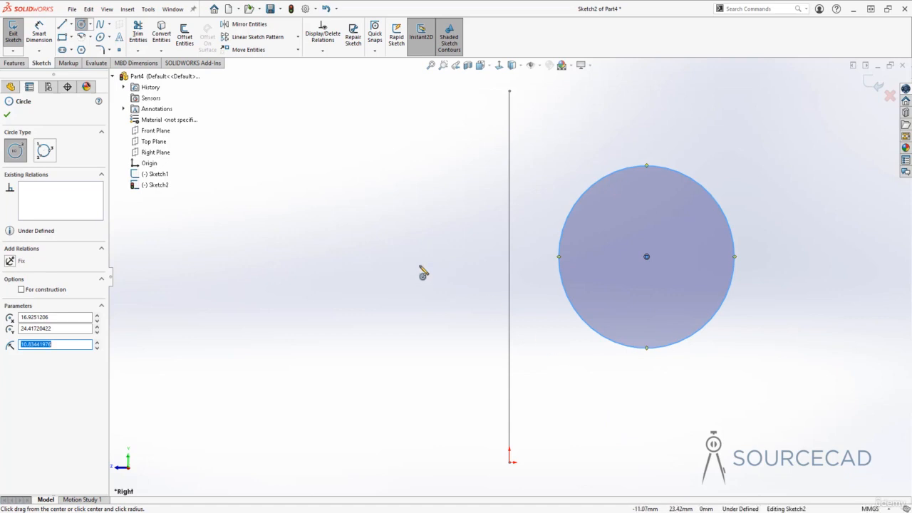
key(Escape)
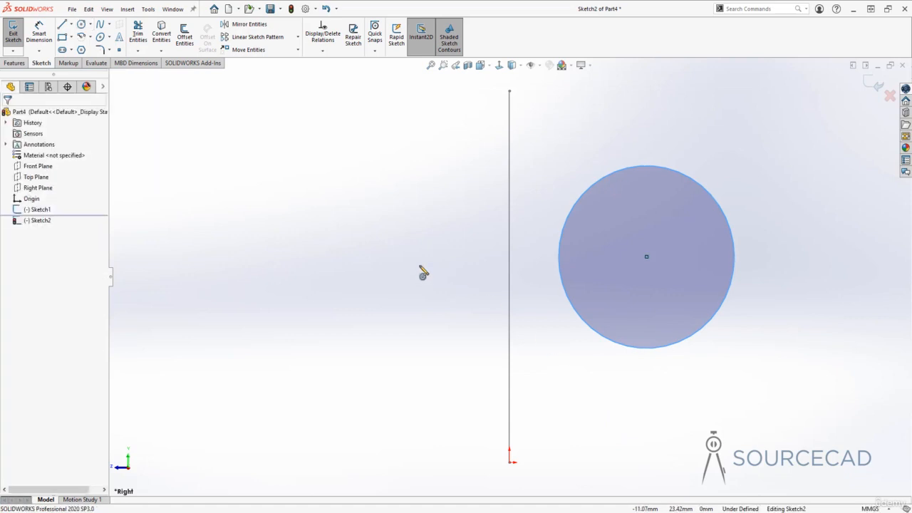
key(Escape)
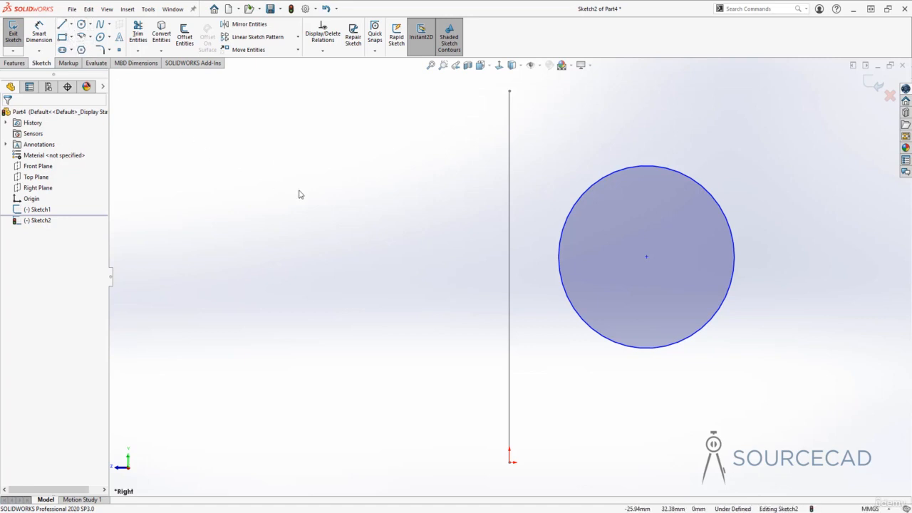
Step: Draw a corner rectangle about 17 by 19 mm on the opposite side of the vertical line from the circle
key(s)
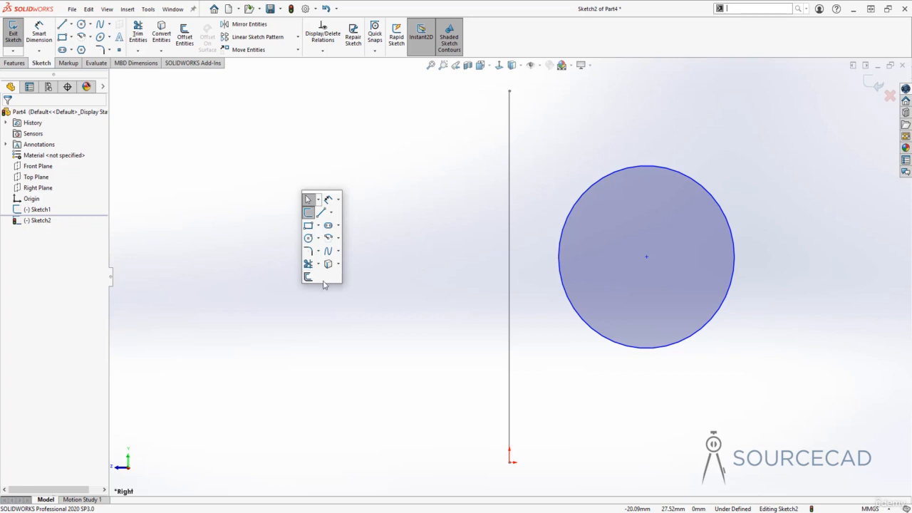
click(308, 225)
click(283, 194)
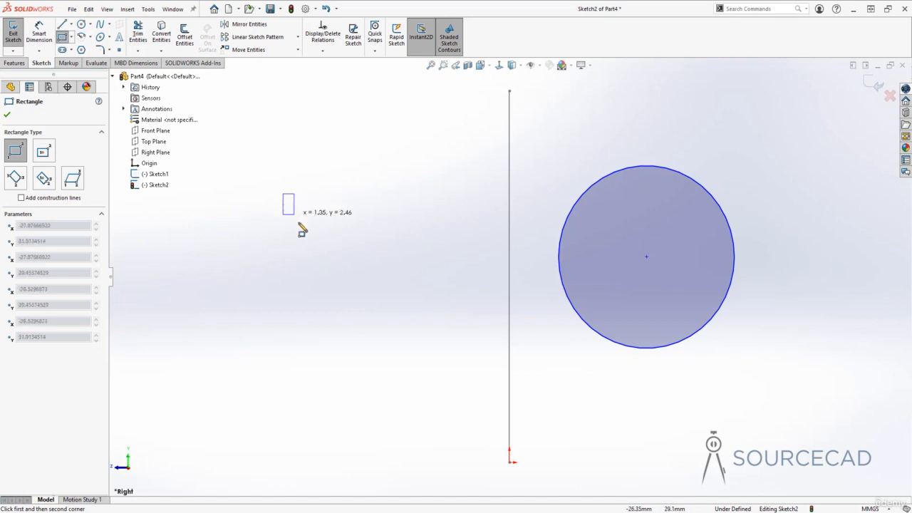
click(420, 351)
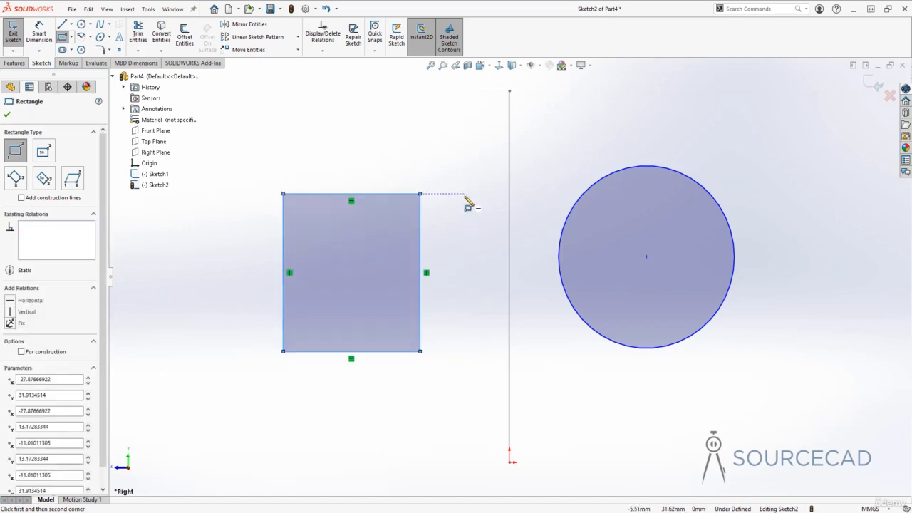
key(Escape)
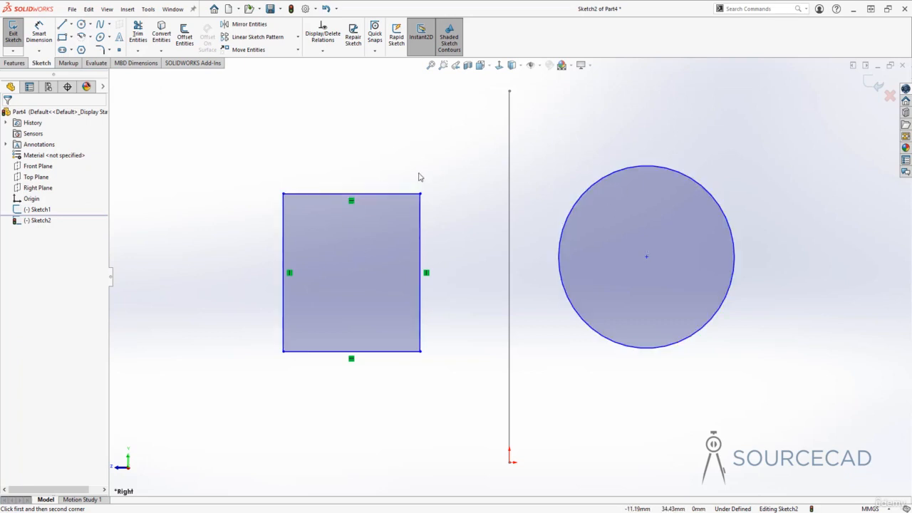
Step: Customize the sketch shortcut bar by adding the Point command from the Sketch toolbar, and apply the change
key(s)
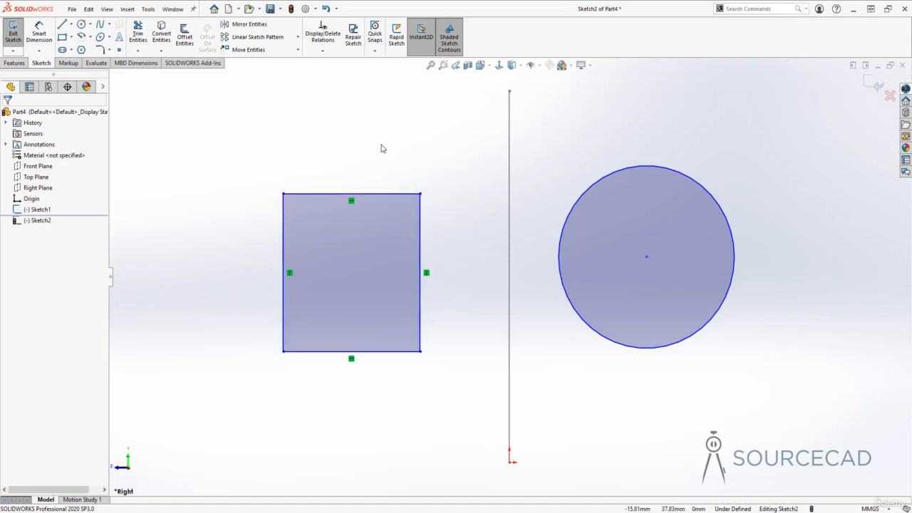
click(315, 9)
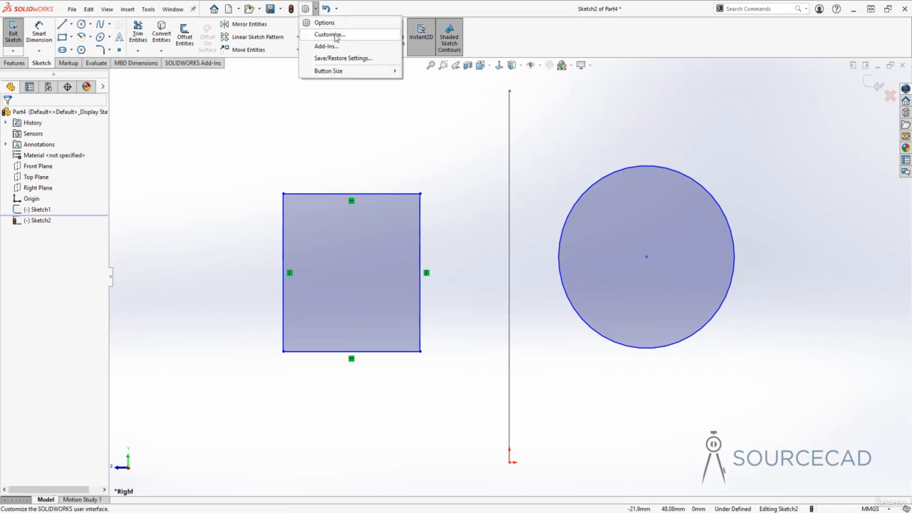
click(330, 35)
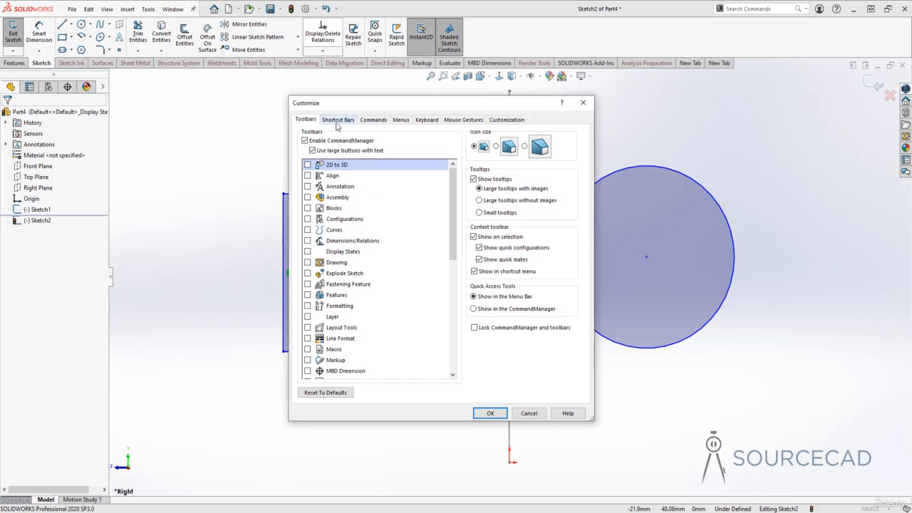
click(339, 122)
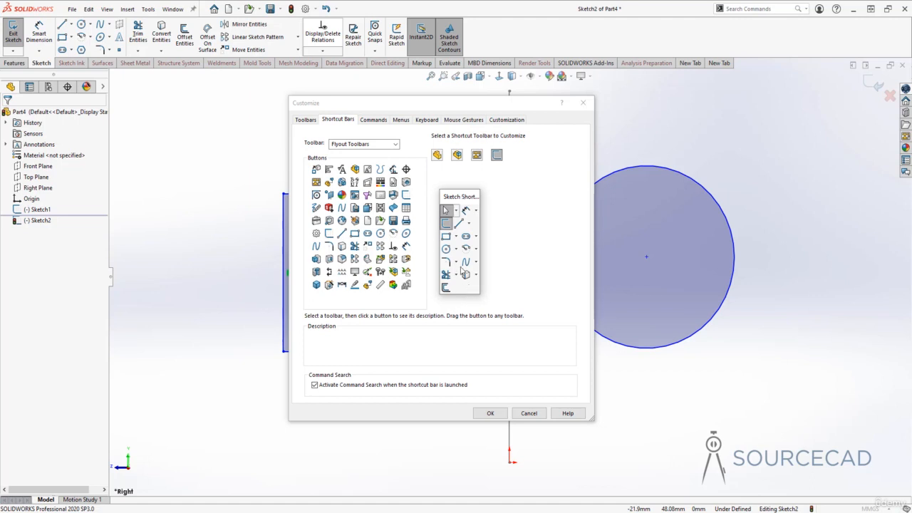
click(396, 145)
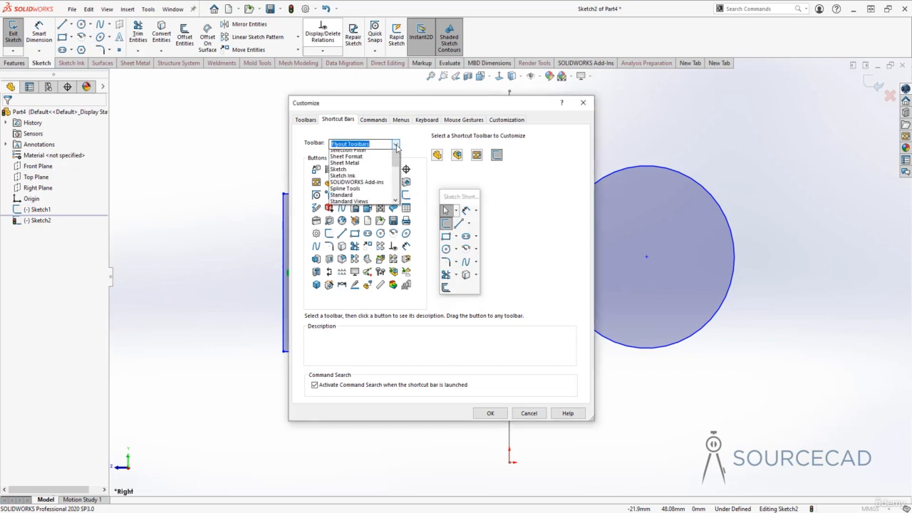
scroll(378, 201, down, 1)
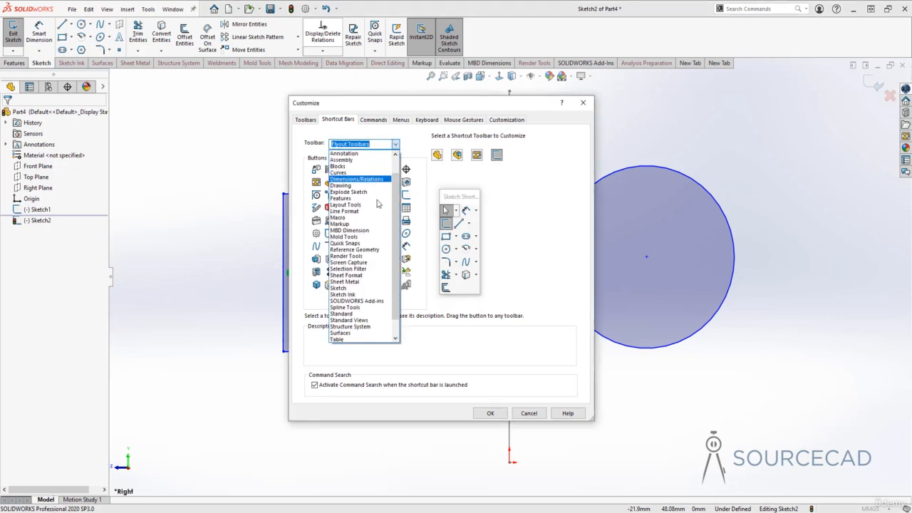
click(344, 289)
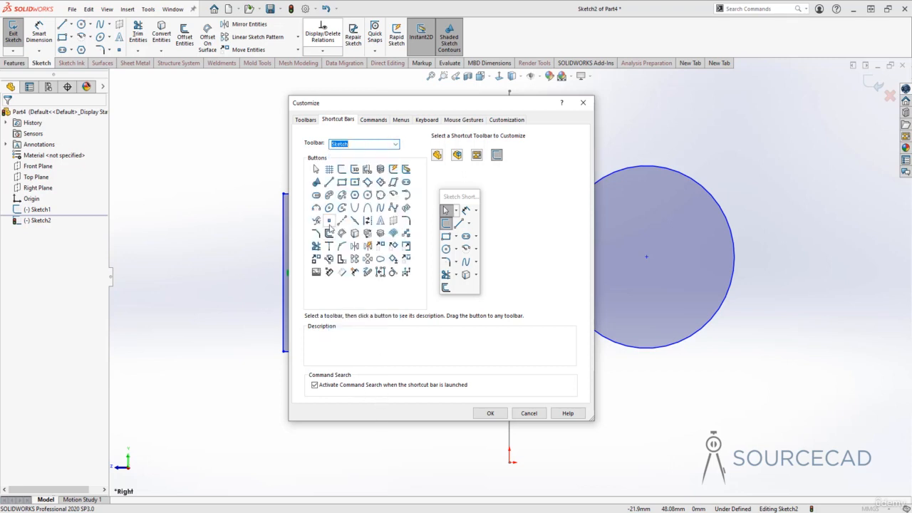
mouse_move(330, 222)
mouse_down()
mouse_move(377, 224)
mouse_move(465, 281)
mouse_up()
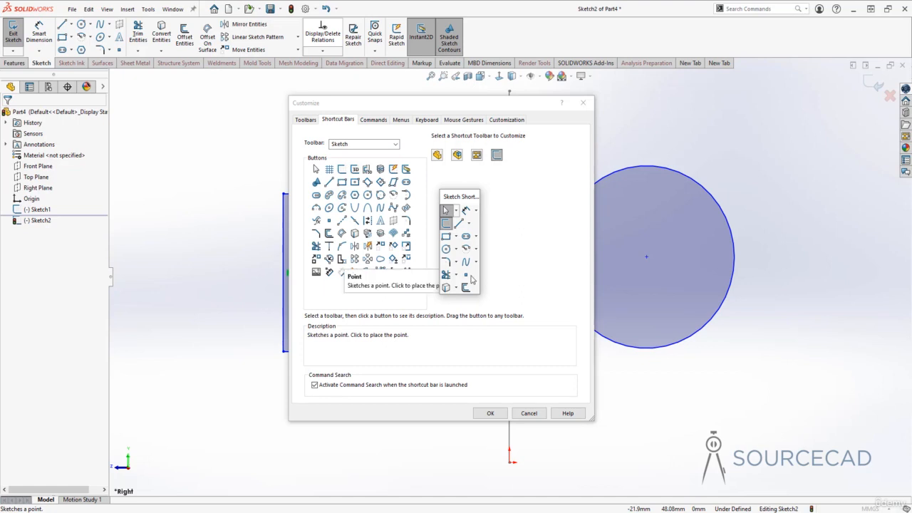
click(489, 414)
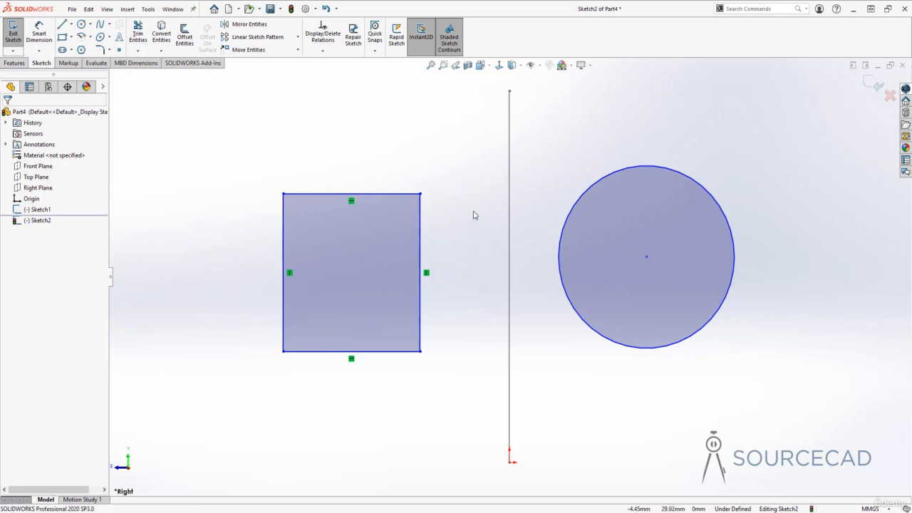
Step: Place three sketch points, one above another, in the area between the rectangle and the vertical line
key(s)
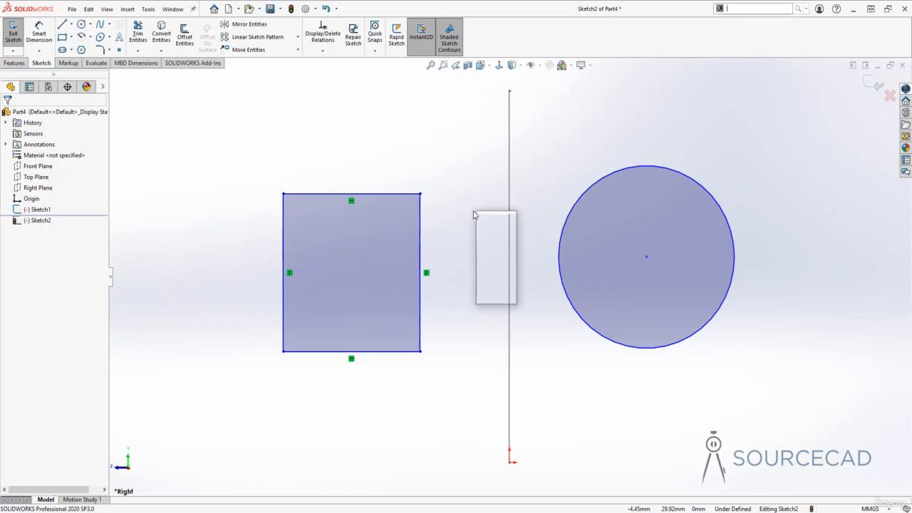
click(503, 287)
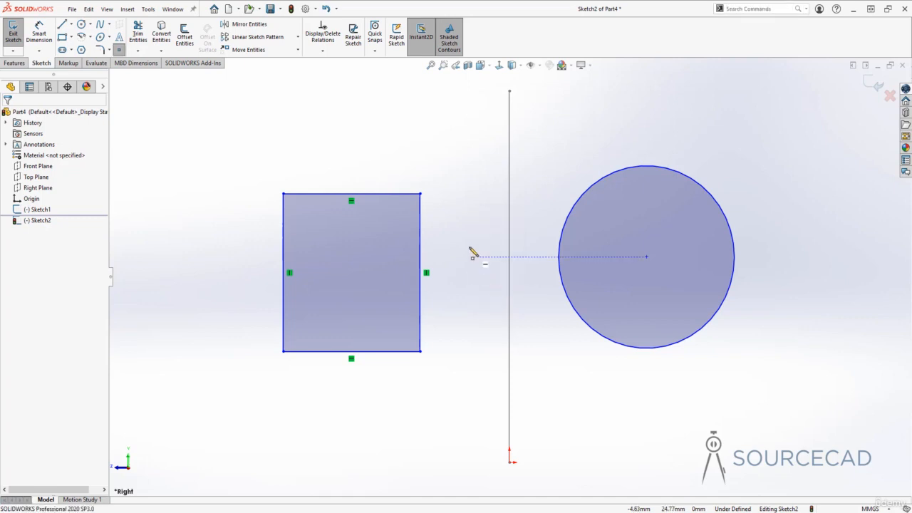
click(452, 150)
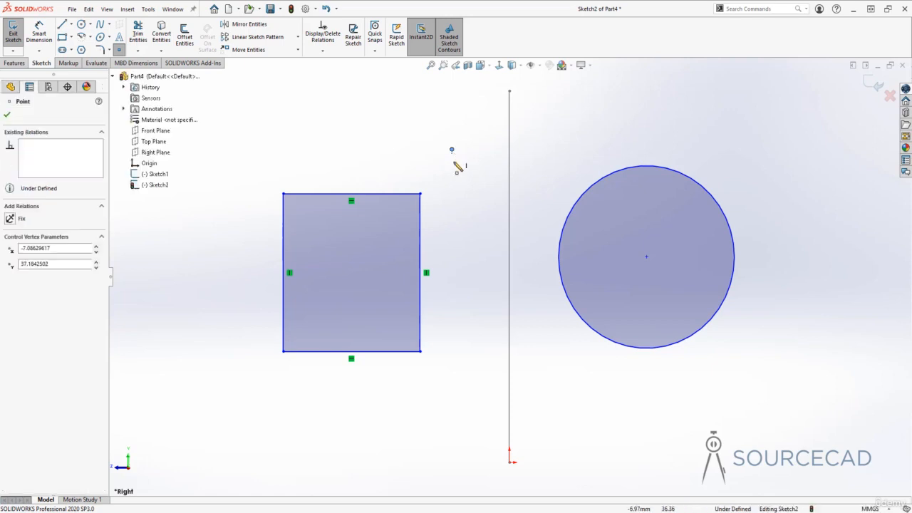
click(462, 365)
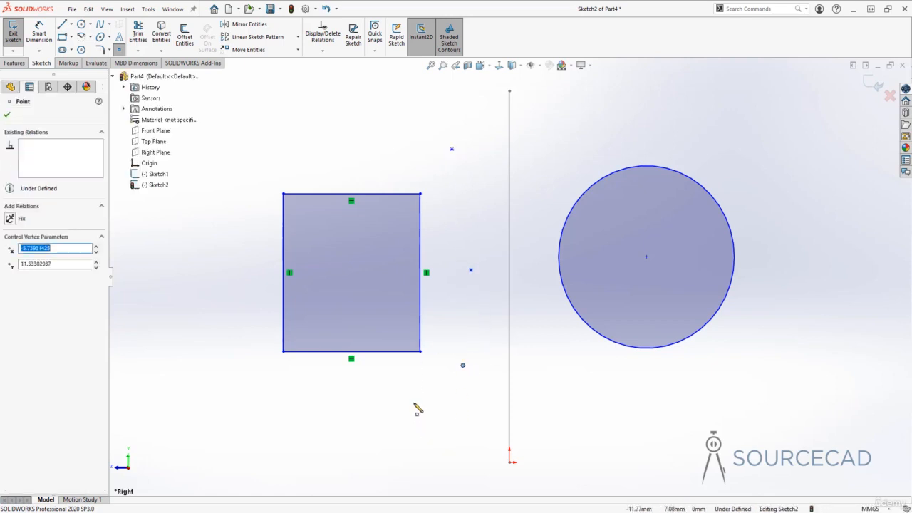
key(Escape)
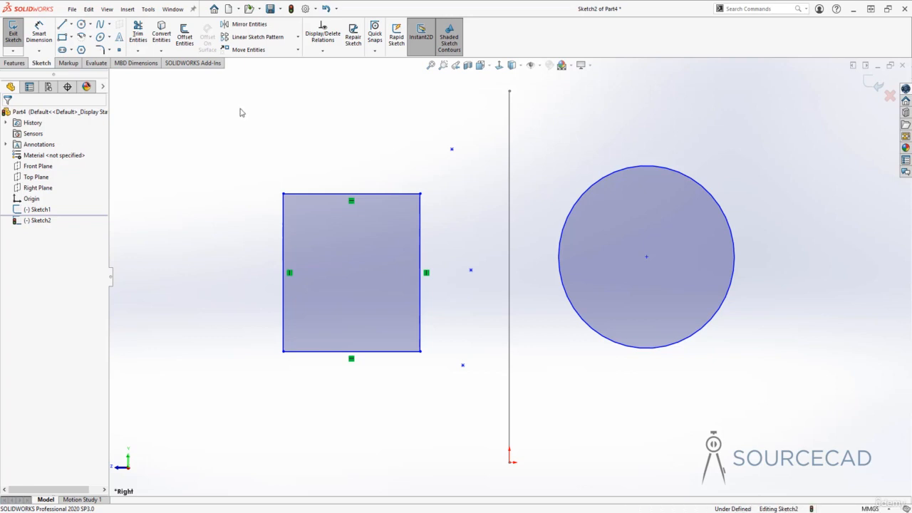
Step: Delete the rectangle and the three sketch points, keep the circle, and exit the sketch
drag(240, 108, 483, 430)
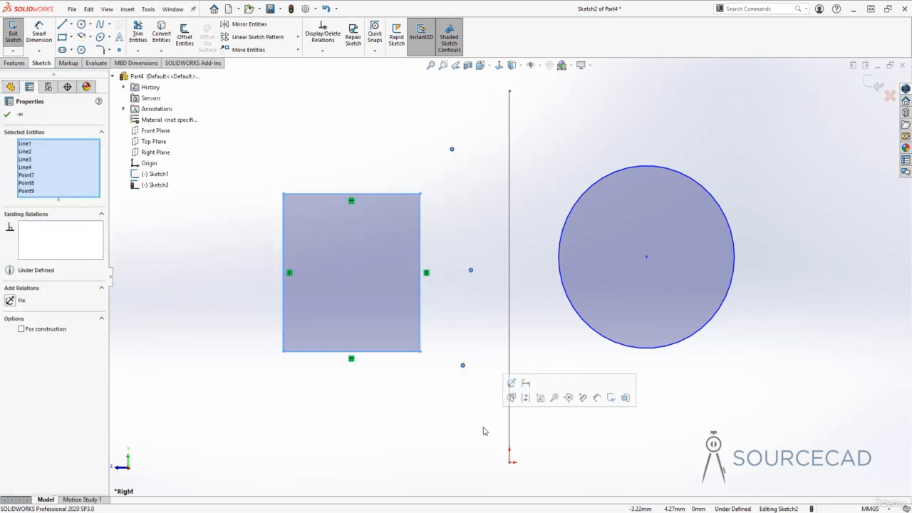
key(Delete)
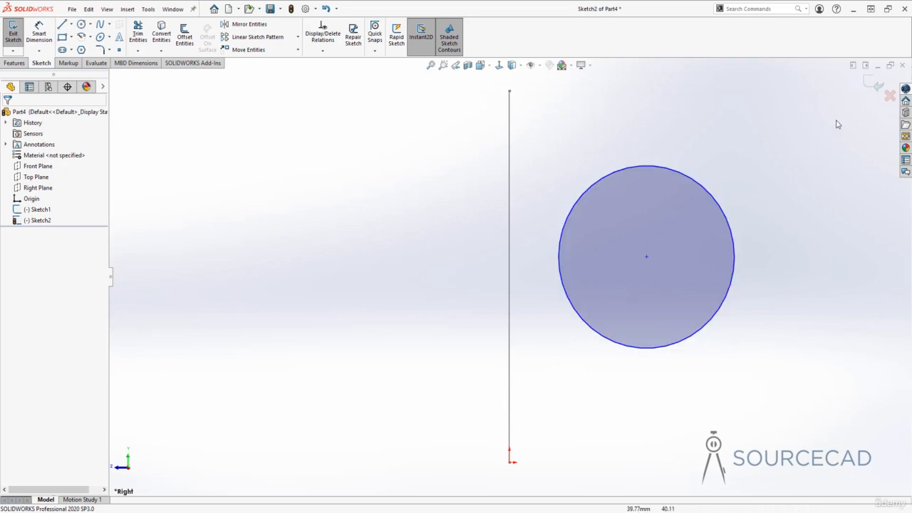
click(875, 84)
click(786, 247)
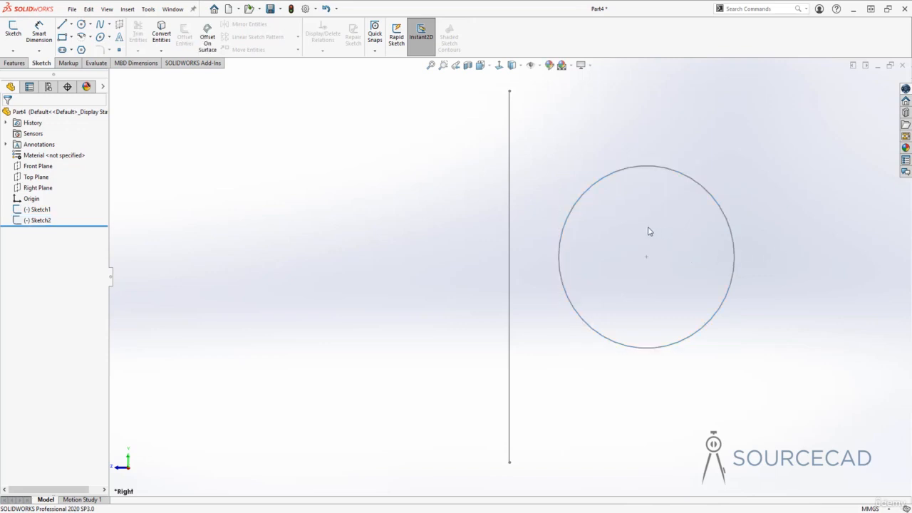
Step: Rename the sketch containing the four-sided profile, Sketch1, as rec in the feature tree
middle_drag(648, 228, 568, 245)
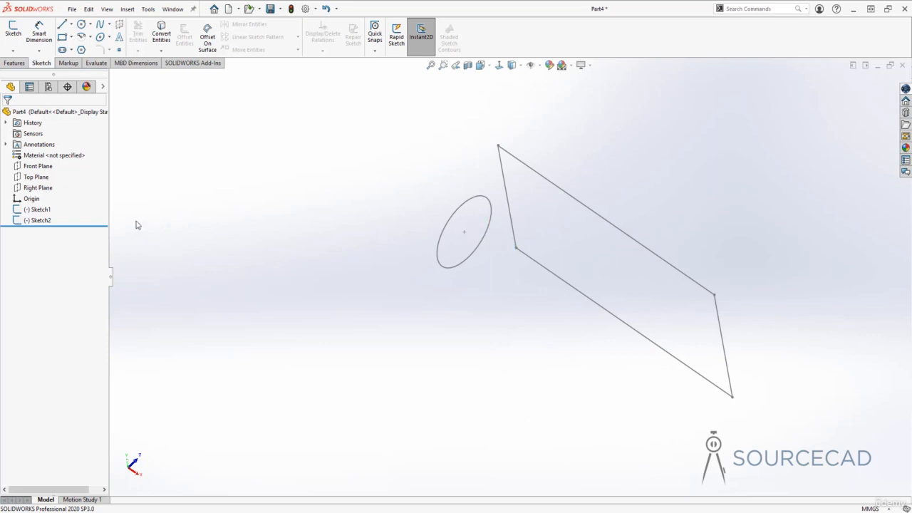
click(36, 211)
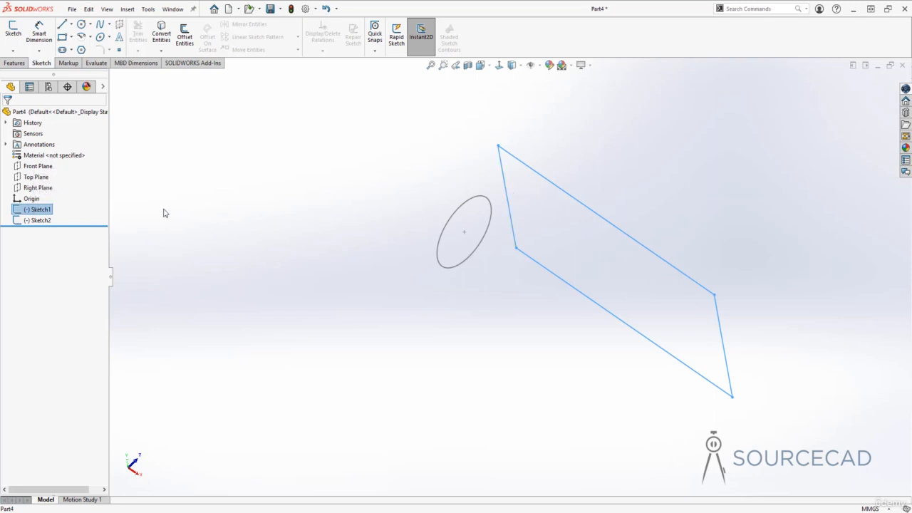
click(40, 221)
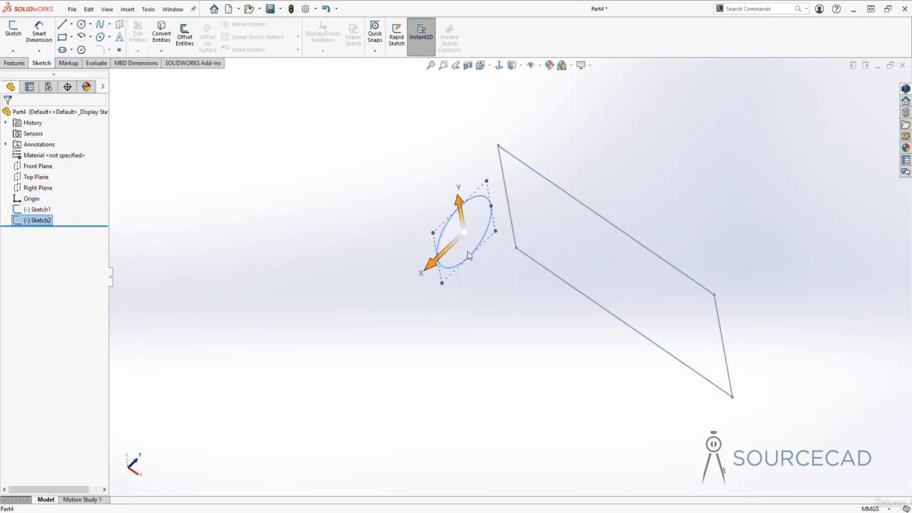
click(463, 331)
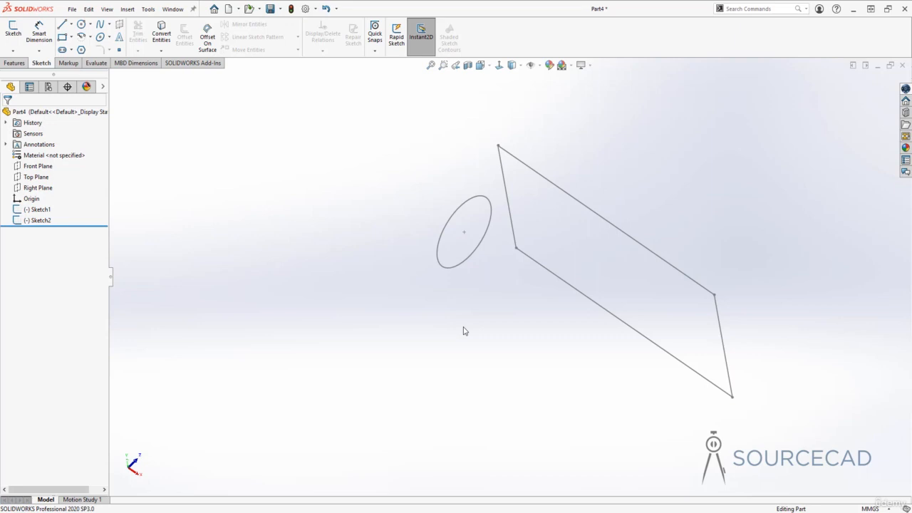
click(39, 211)
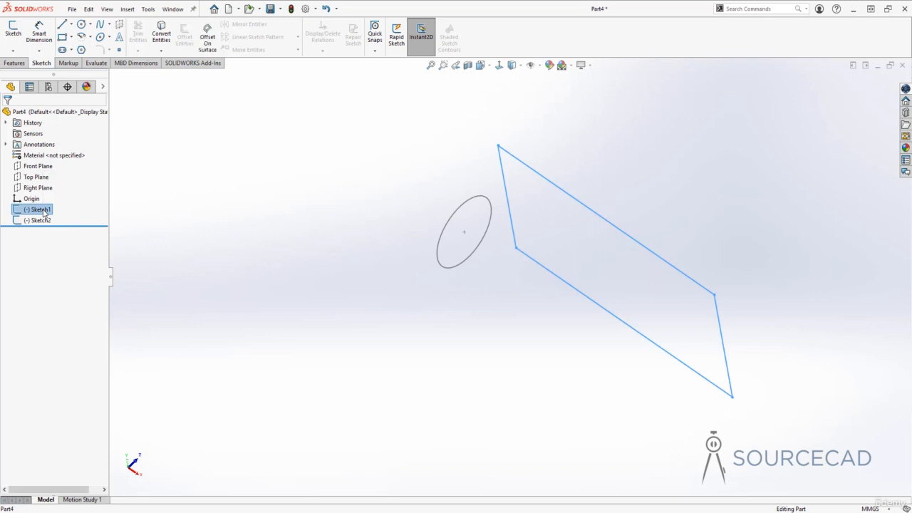
right_click(44, 212)
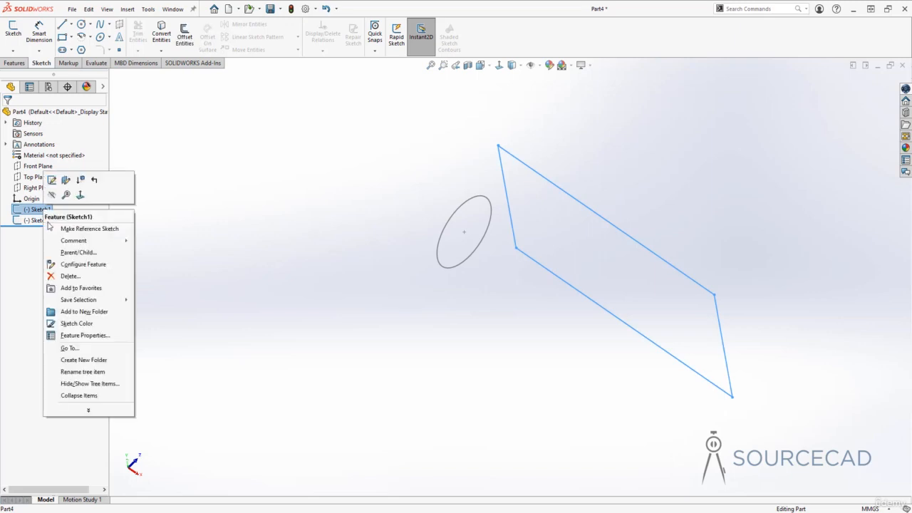
click(82, 372)
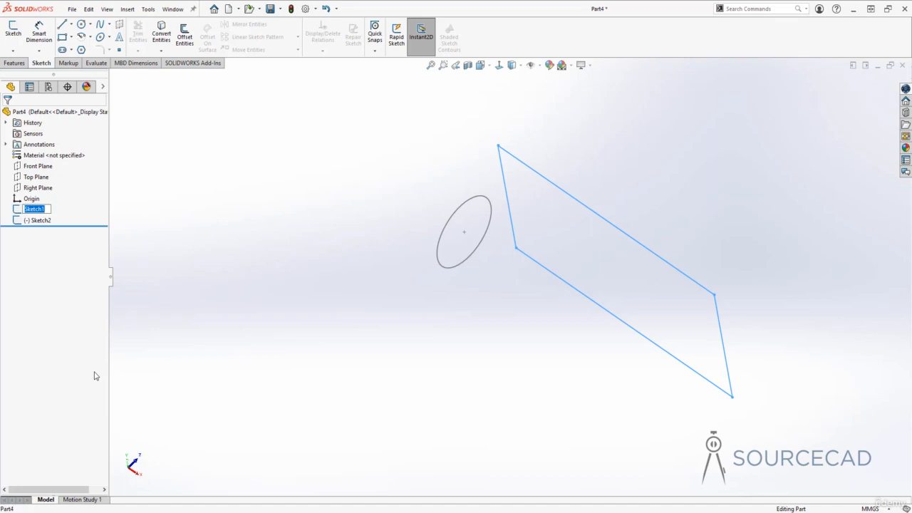
text(rec)
key(Return)
Step: Rename the sketch containing the circle, Sketch2, as circle in the feature tree
click(41, 222)
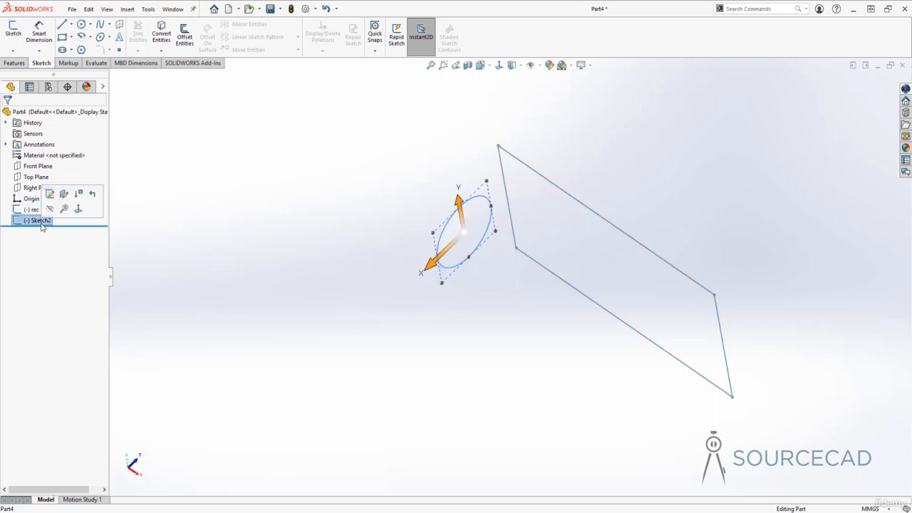
right_click(42, 224)
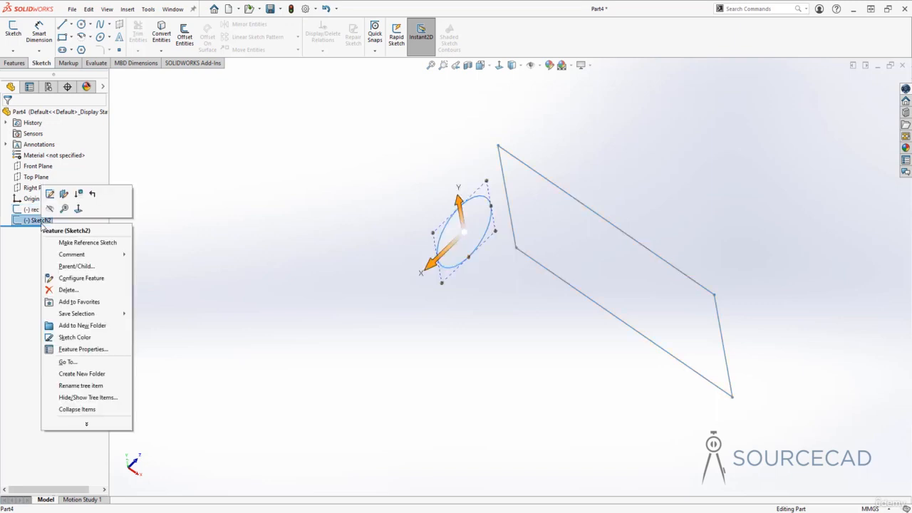
click(100, 386)
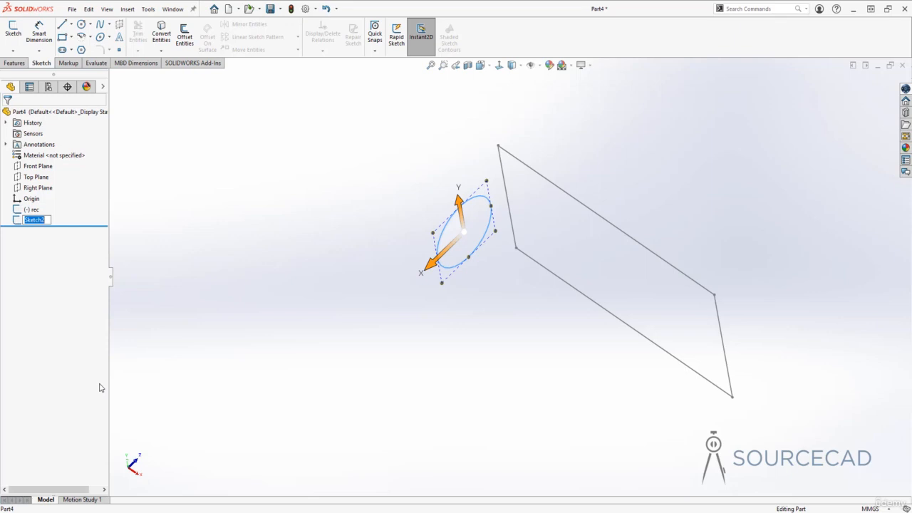
text(circle)
key(Return)
click(33, 210)
click(39, 222)
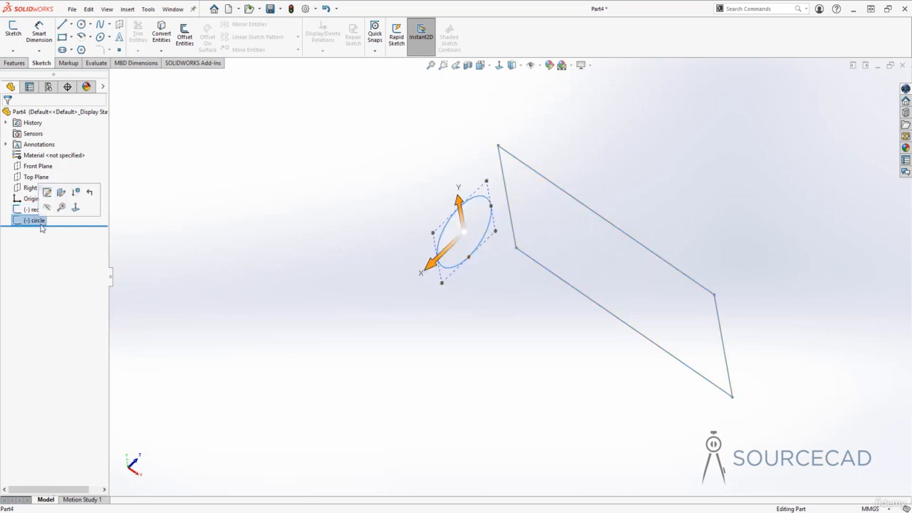
click(218, 262)
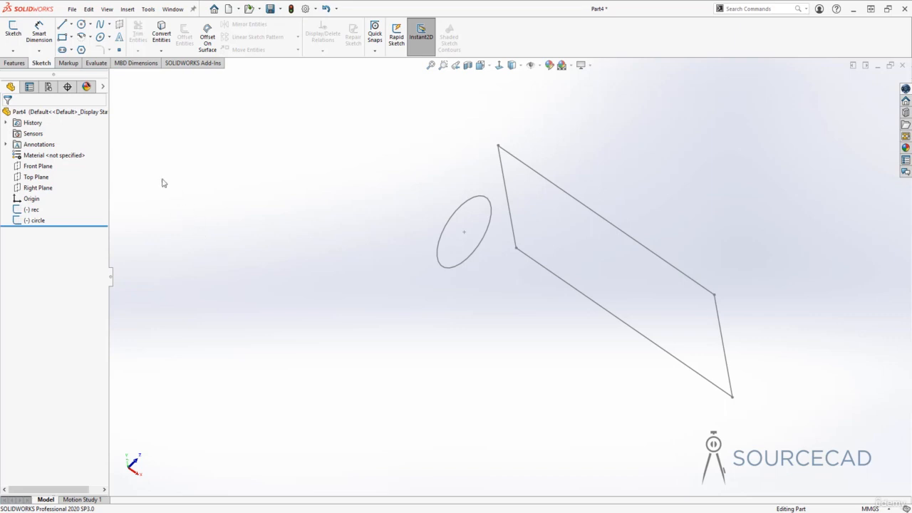
Step: Extrude the circle sketch as a blind boss 19 mm deep in the reversed direction, away from the rec profile
click(15, 64)
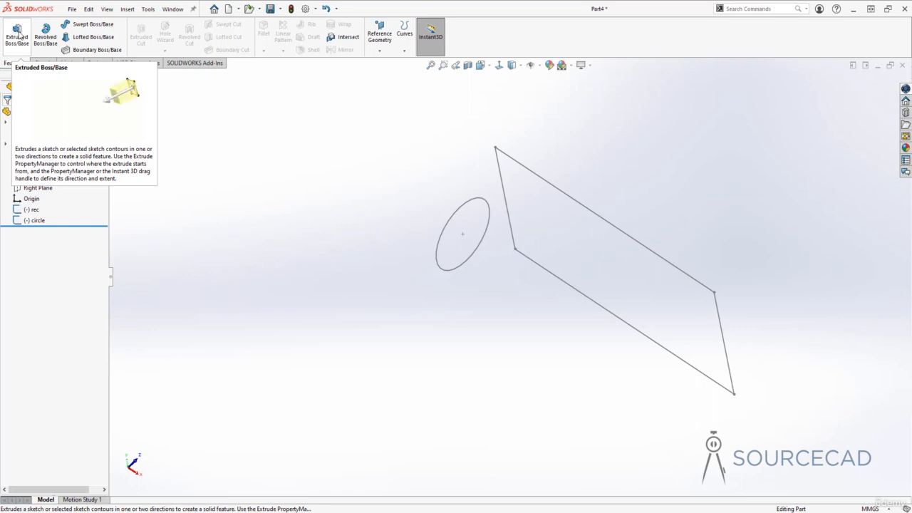
click(19, 35)
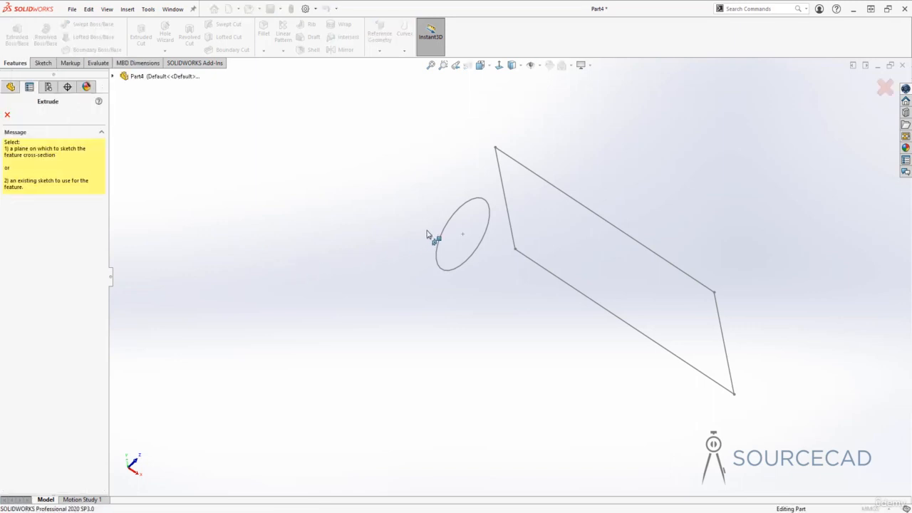
click(464, 209)
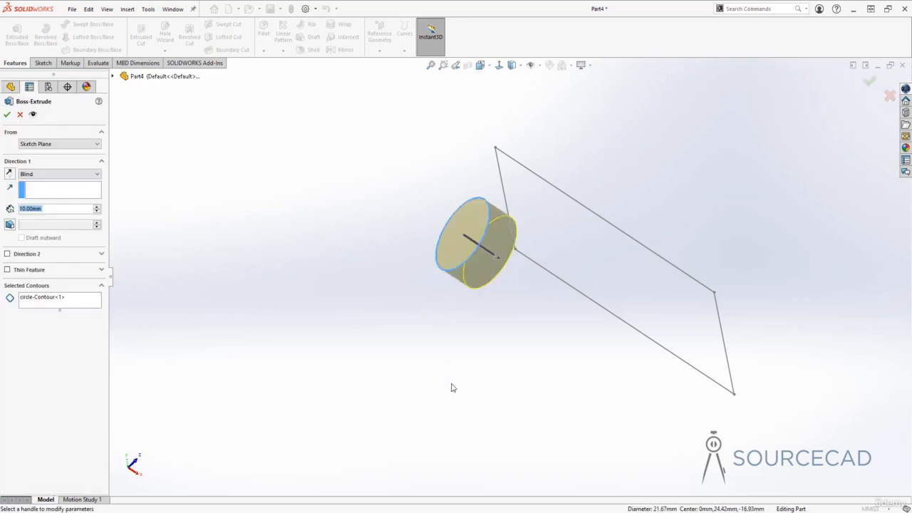
middle_drag(491, 356, 482, 329)
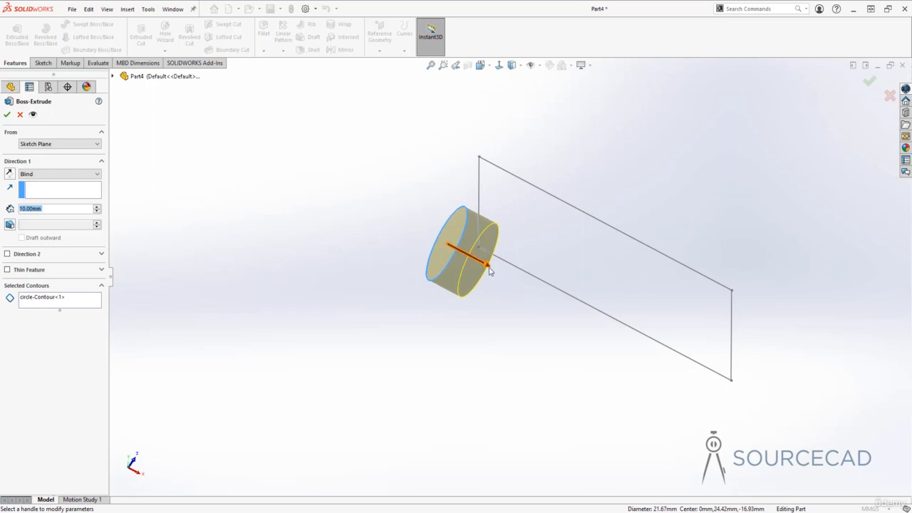
click(486, 260)
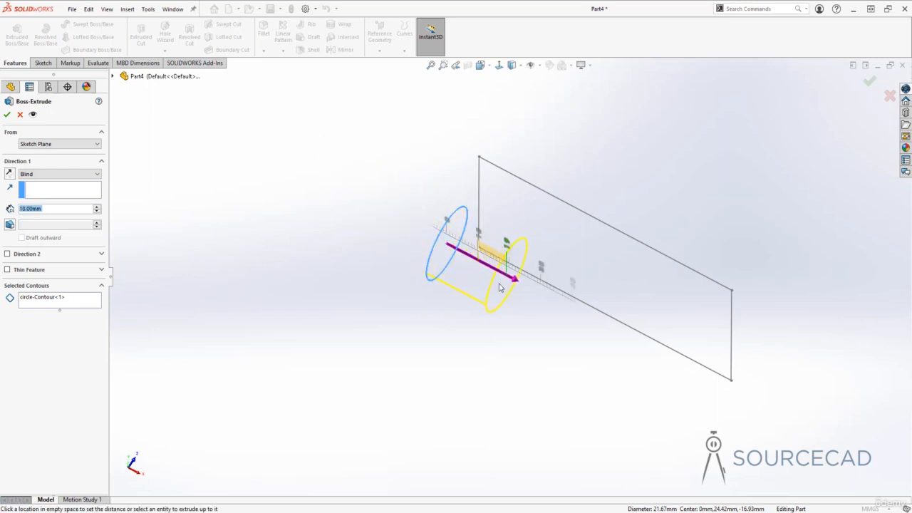
click(398, 224)
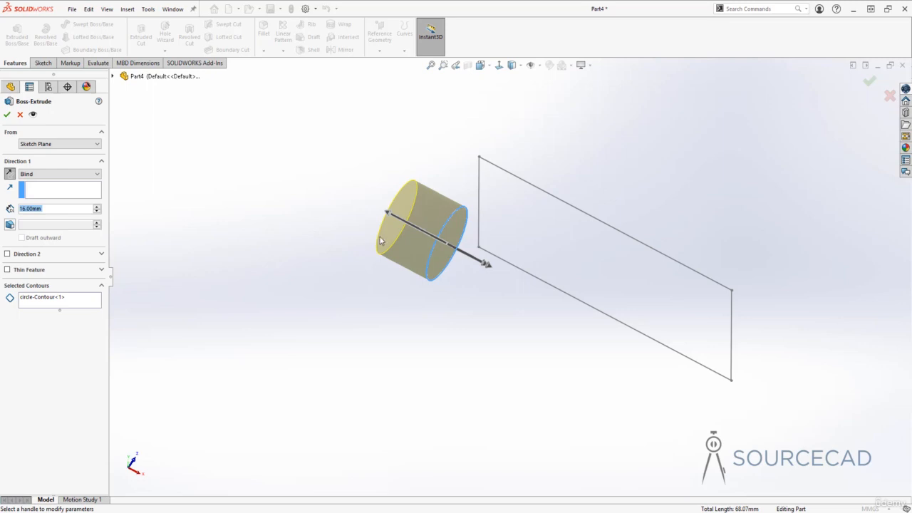
click(387, 213)
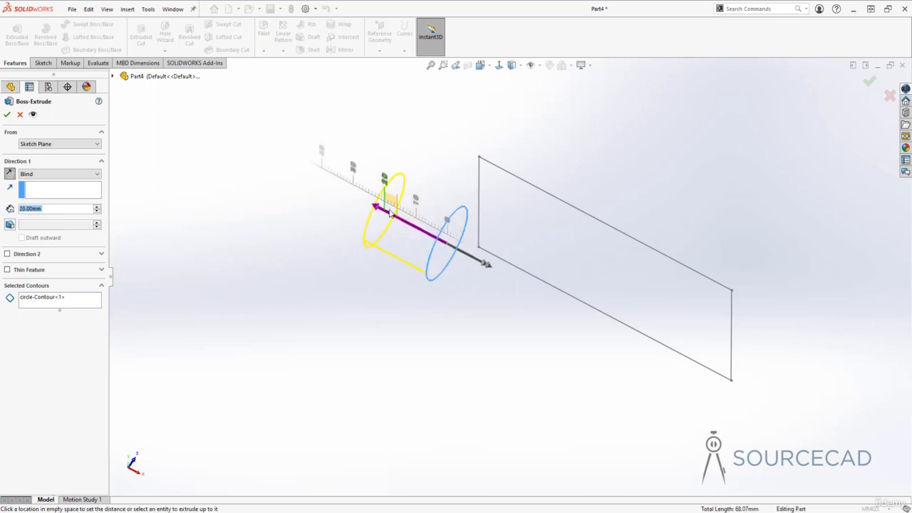
click(390, 216)
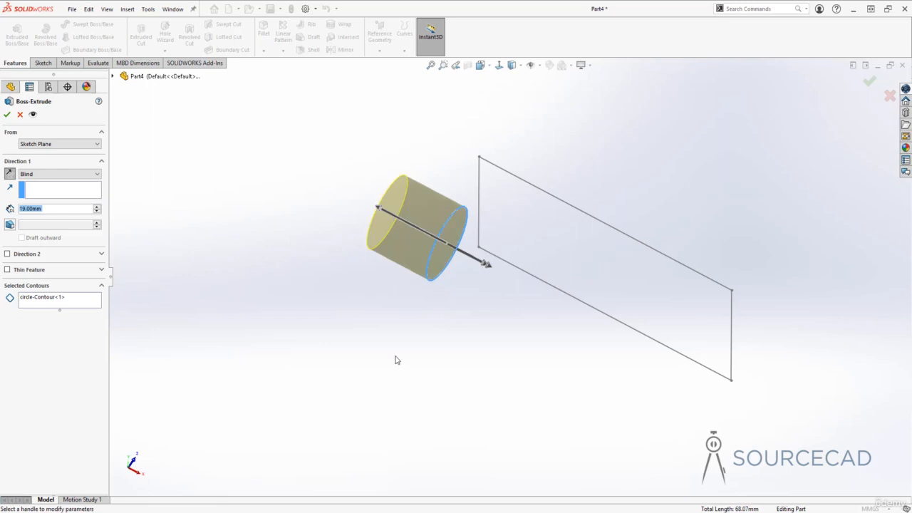
click(6, 116)
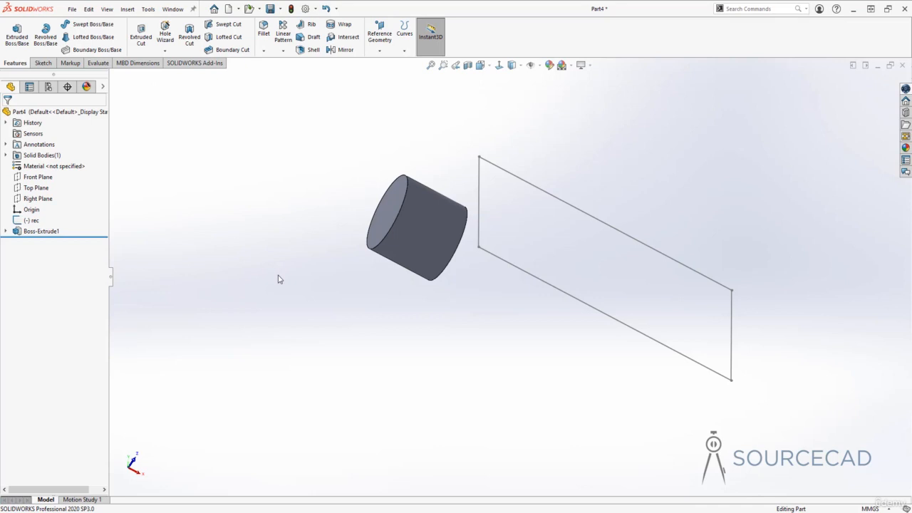
click(18, 36)
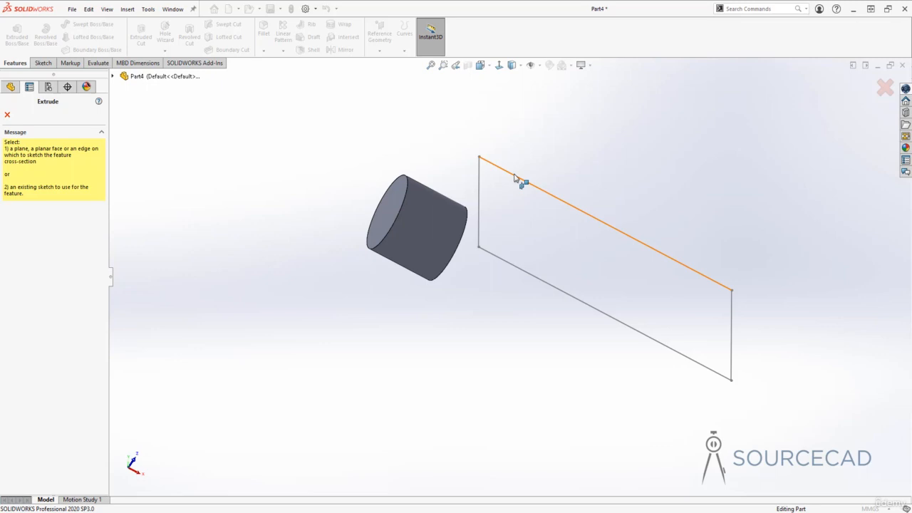
click(514, 175)
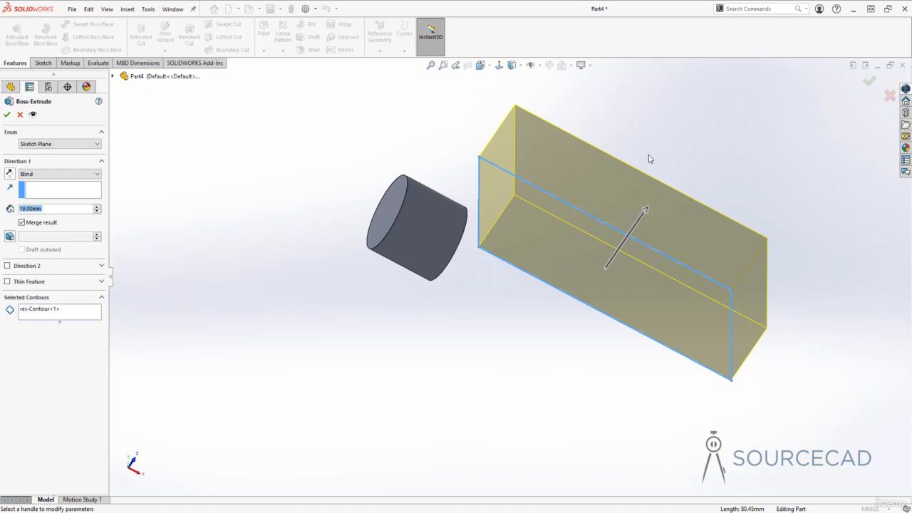
key(Escape)
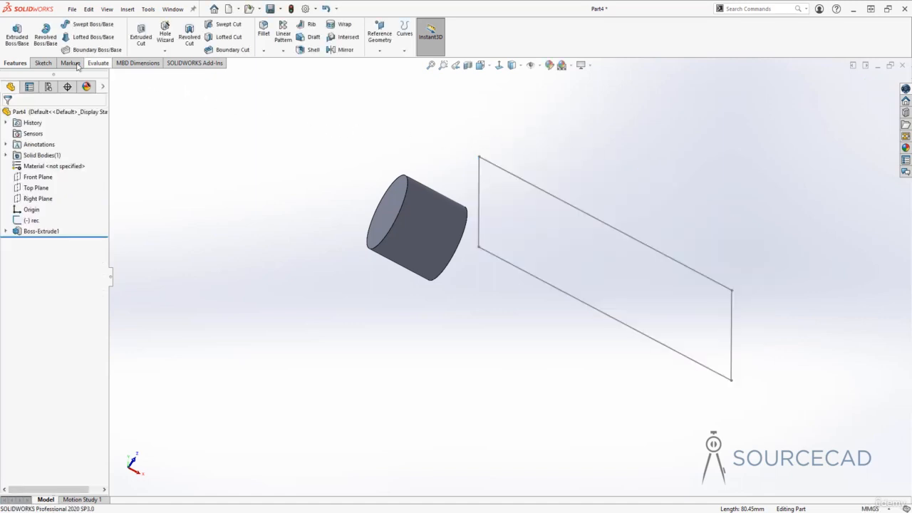
click(18, 34)
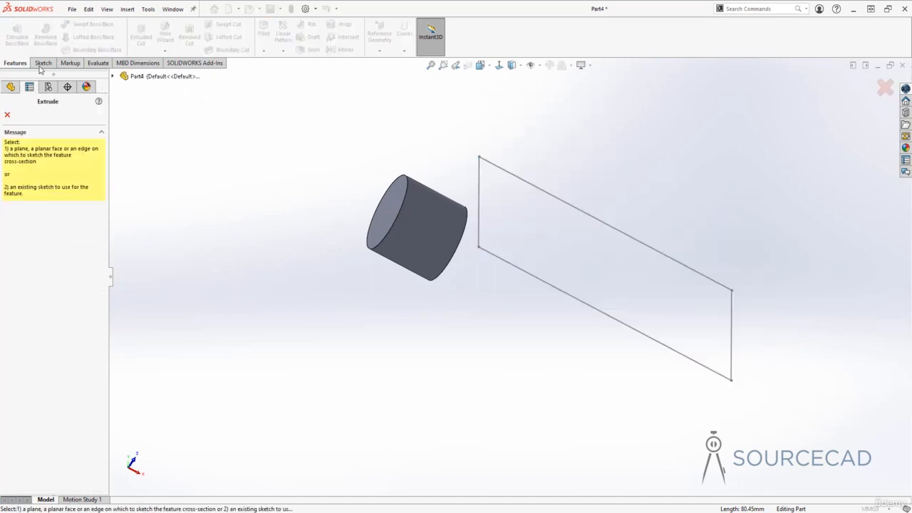
click(114, 77)
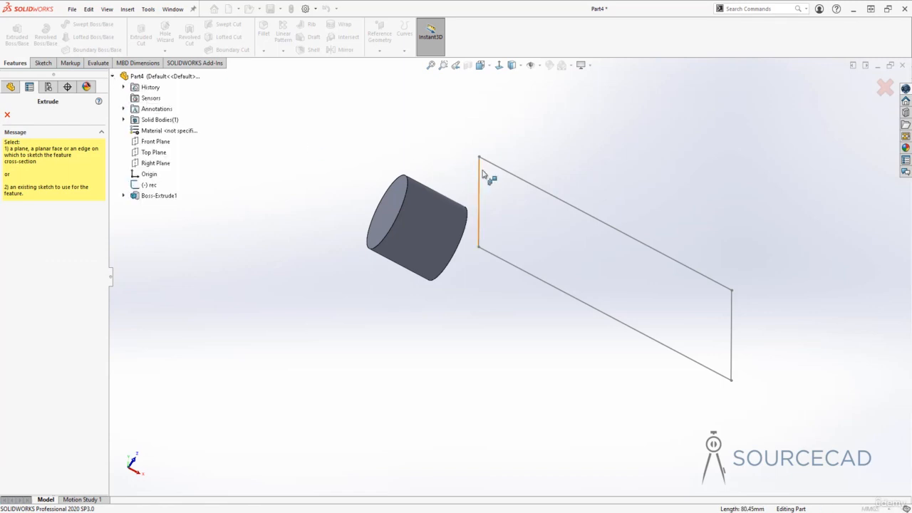
click(150, 185)
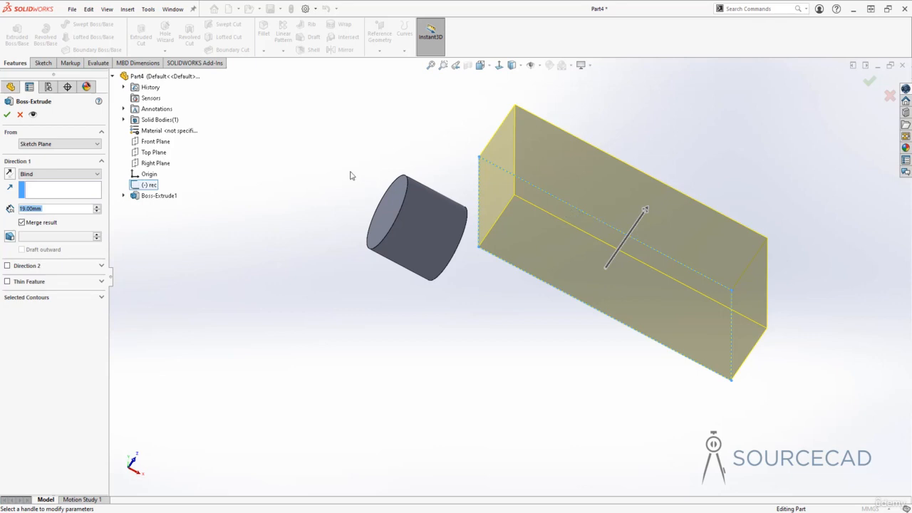
key(Escape)
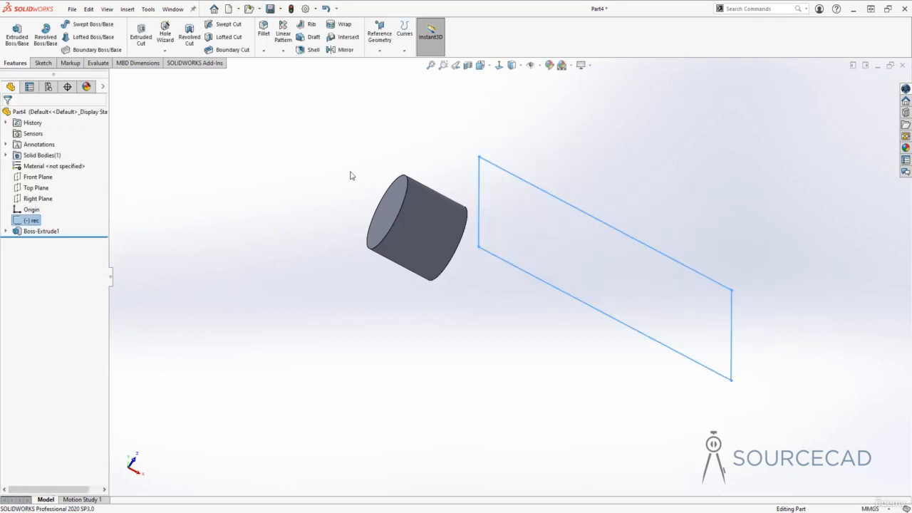
key(Escape)
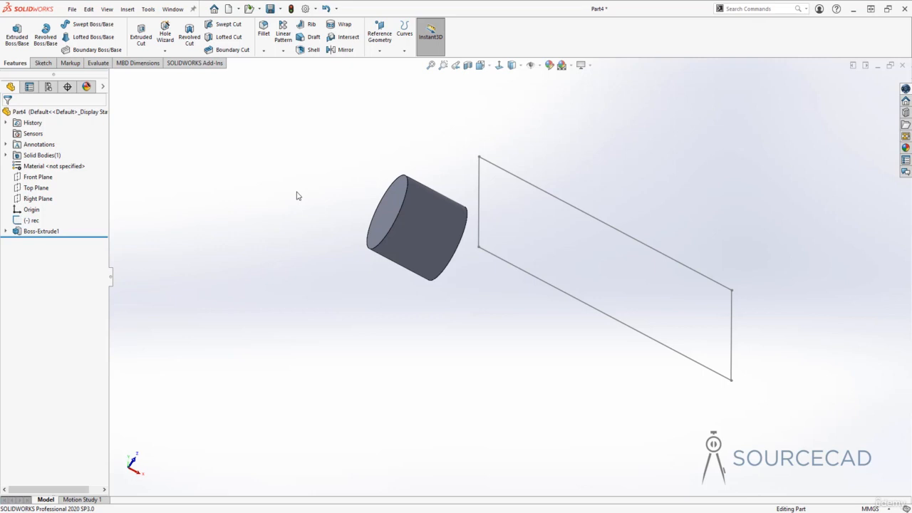
Step: Extrude the rec sketch as a blind boss 13 mm deep from its sketch plane, with Merge result enabled
key(s)
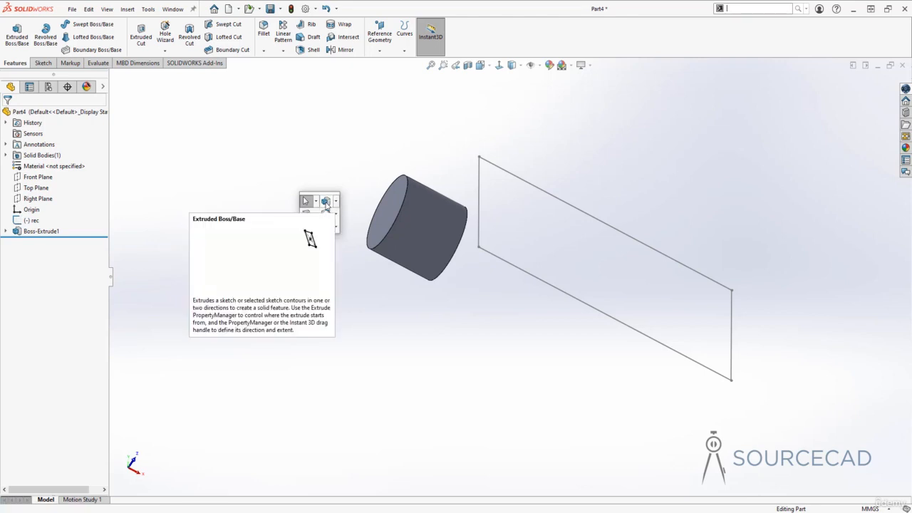
click(326, 202)
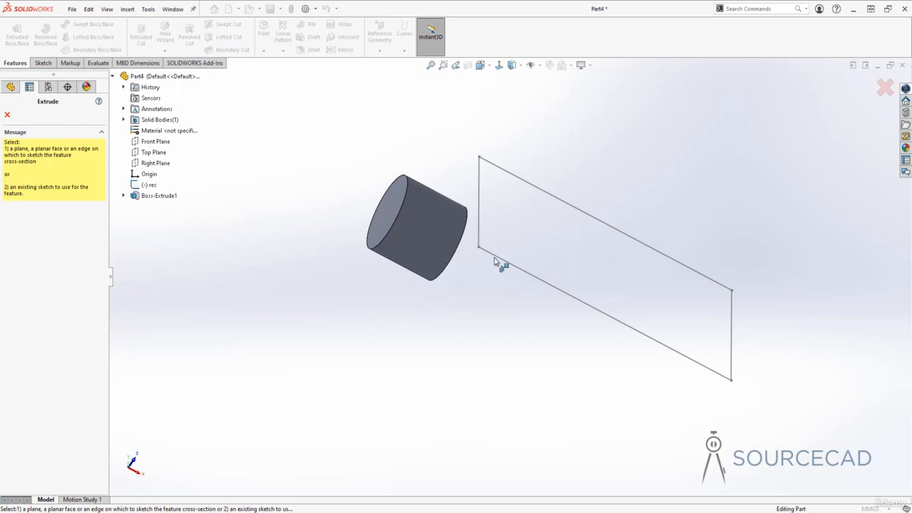
click(151, 185)
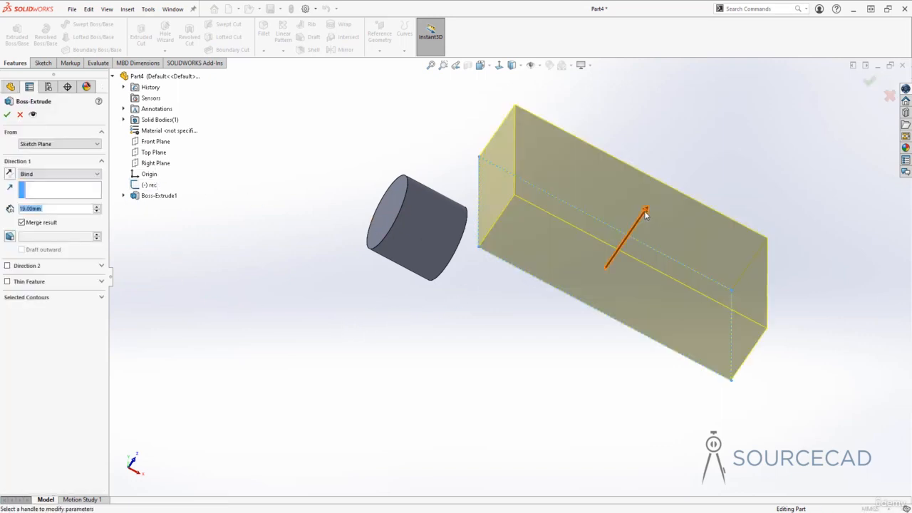
mouse_move(645, 214)
mouse_down()
mouse_move(662, 218)
mouse_move(648, 207)
mouse_move(634, 227)
mouse_up()
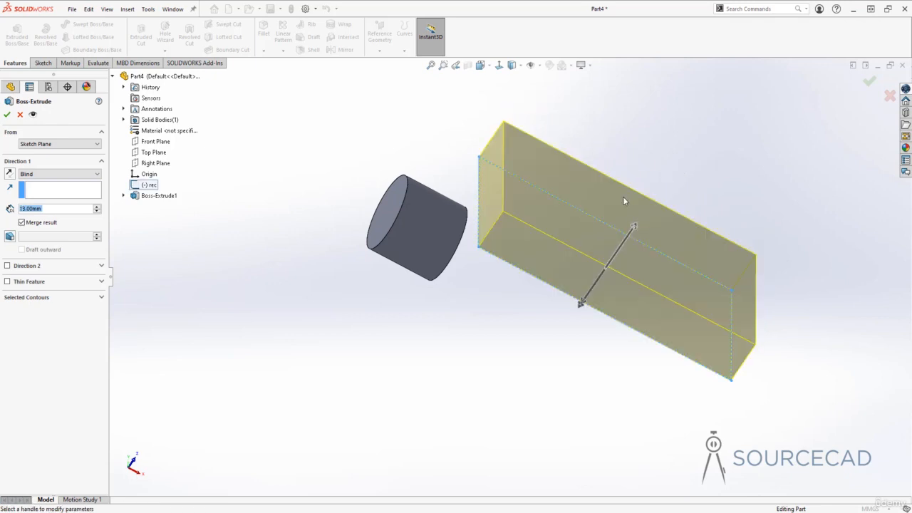
click(7, 117)
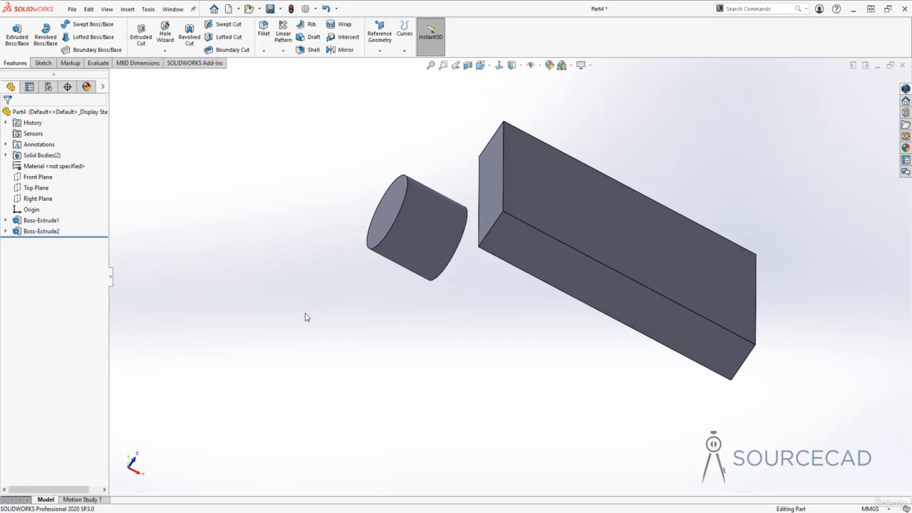
middle_drag(486, 315, 521, 182)
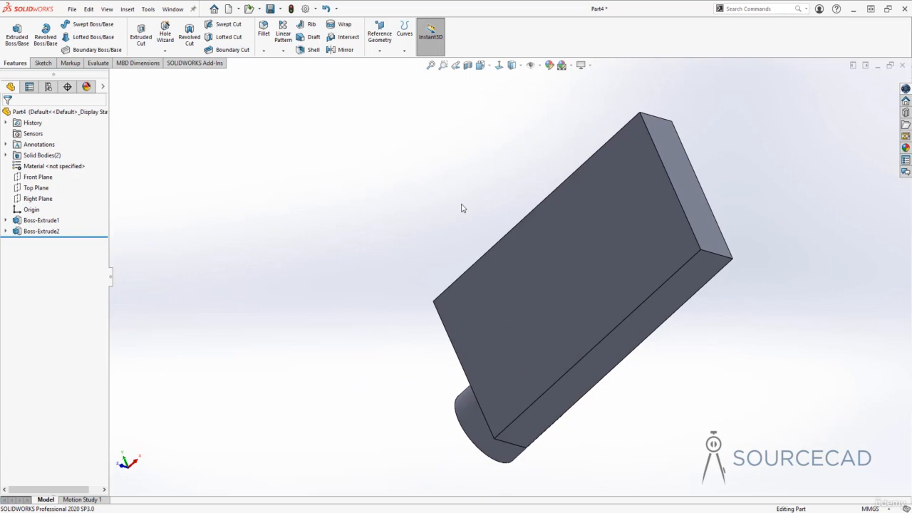
middle_drag(462, 208, 444, 206)
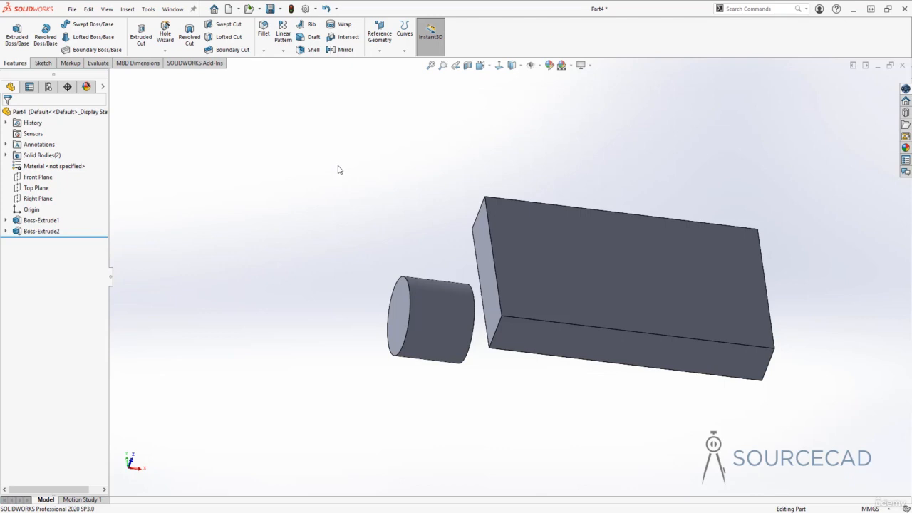
Step: Add the auxiliary sketch command from the 2D To 3D toolbar to the part shortcut bar and apply the customization
key(s)
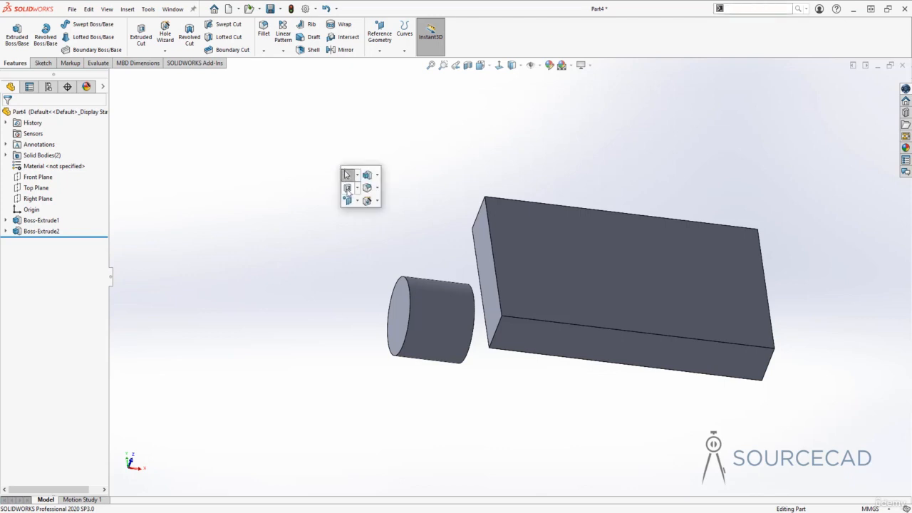
right_click(364, 199)
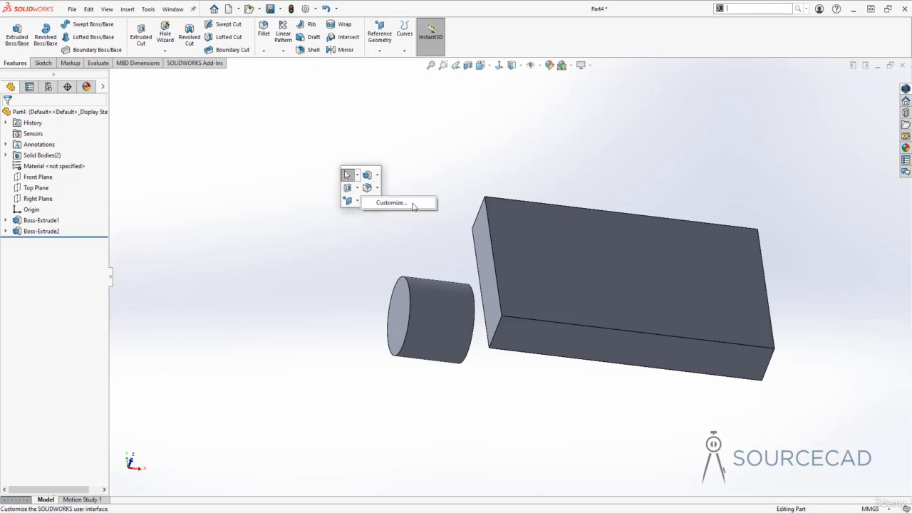
click(392, 203)
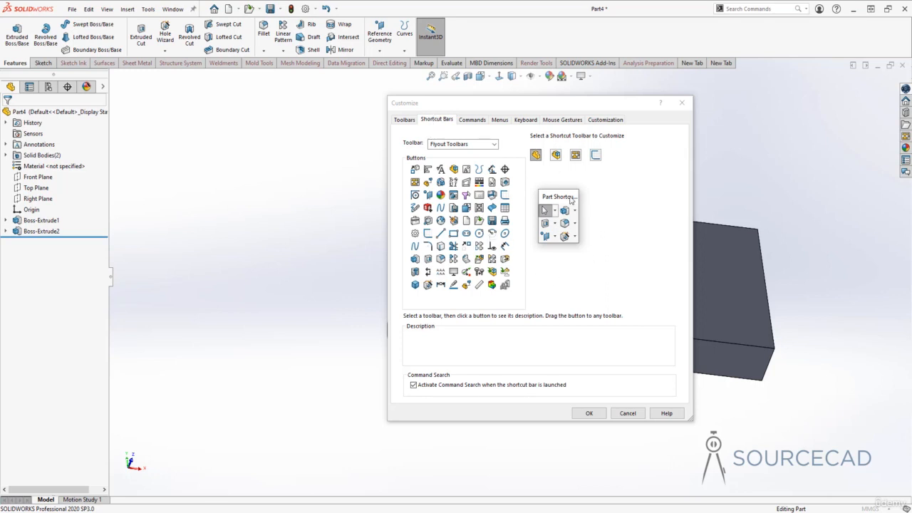
click(495, 147)
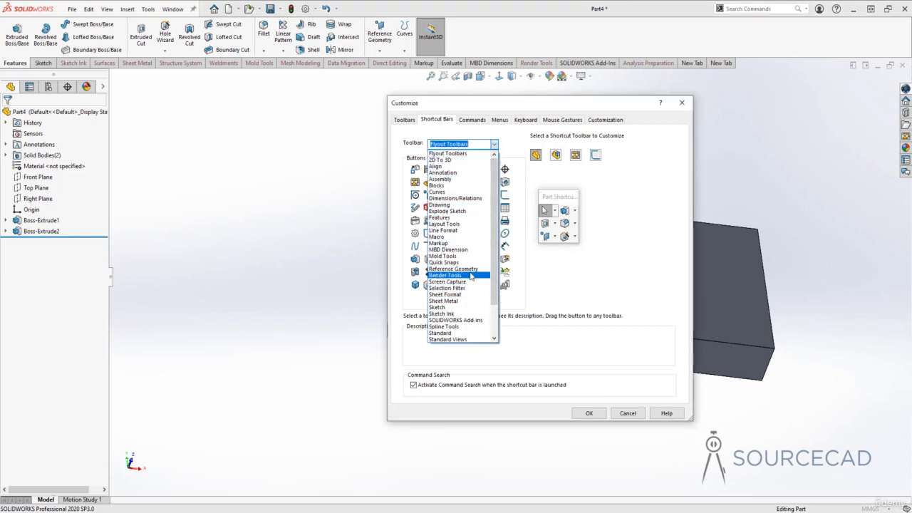
click(454, 160)
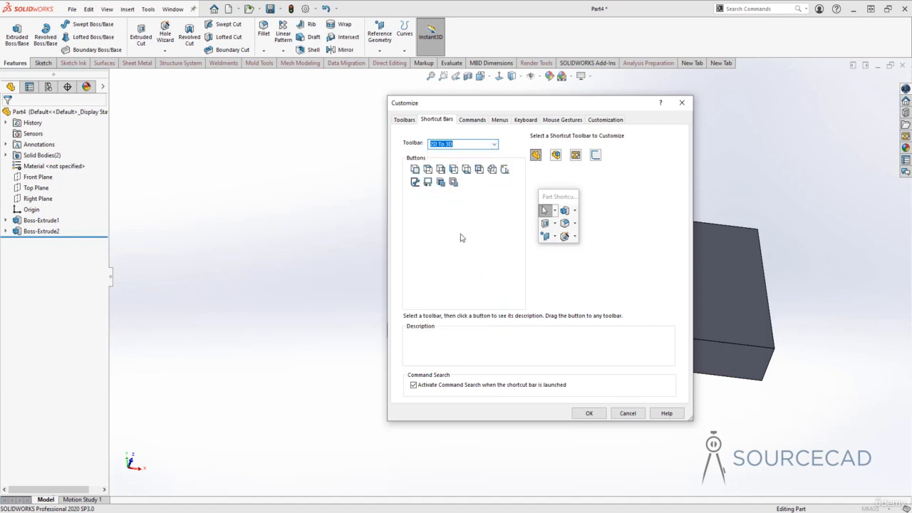
click(492, 169)
drag(494, 171, 570, 239)
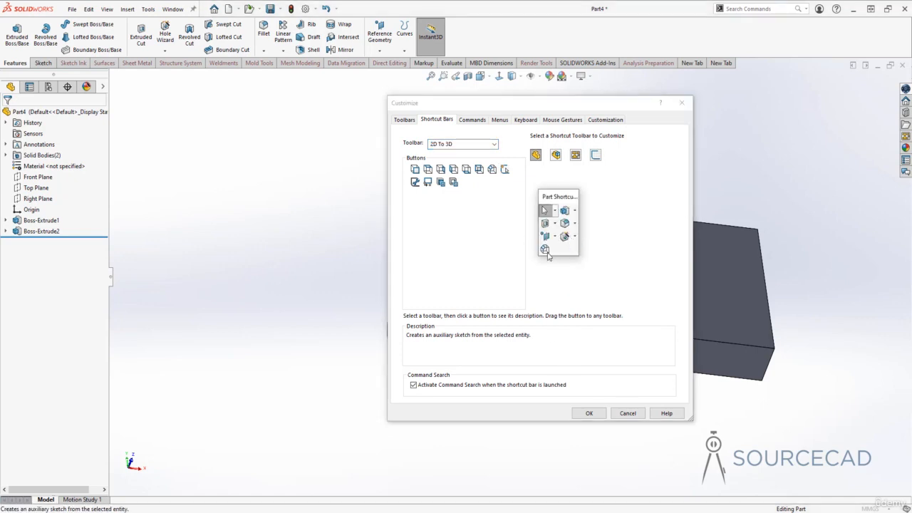
click(589, 413)
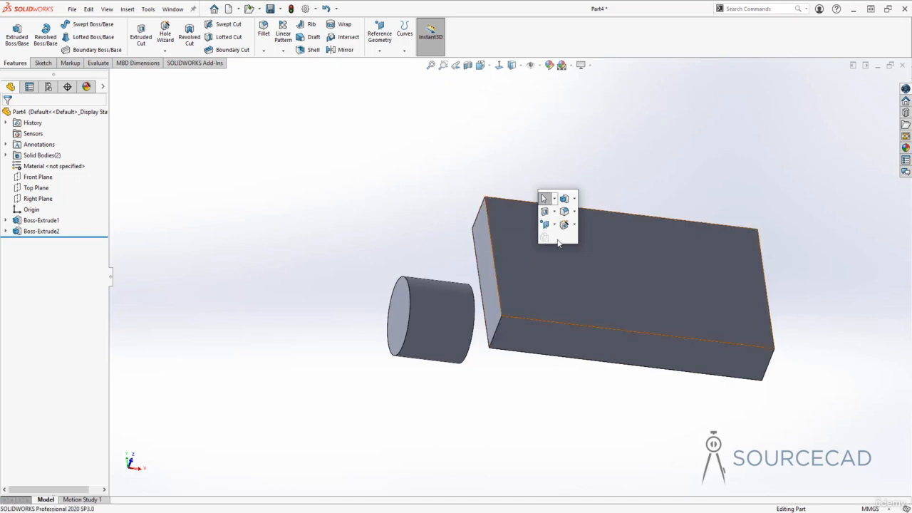
click(345, 204)
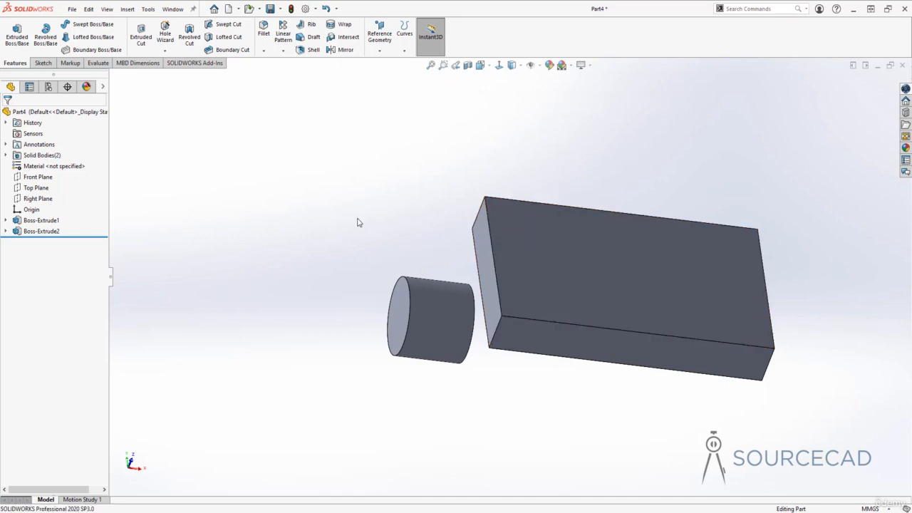
Step: Reopen the shortcut bar customization and remove the auxiliary sketch command from the part shortcut bar
key(s)
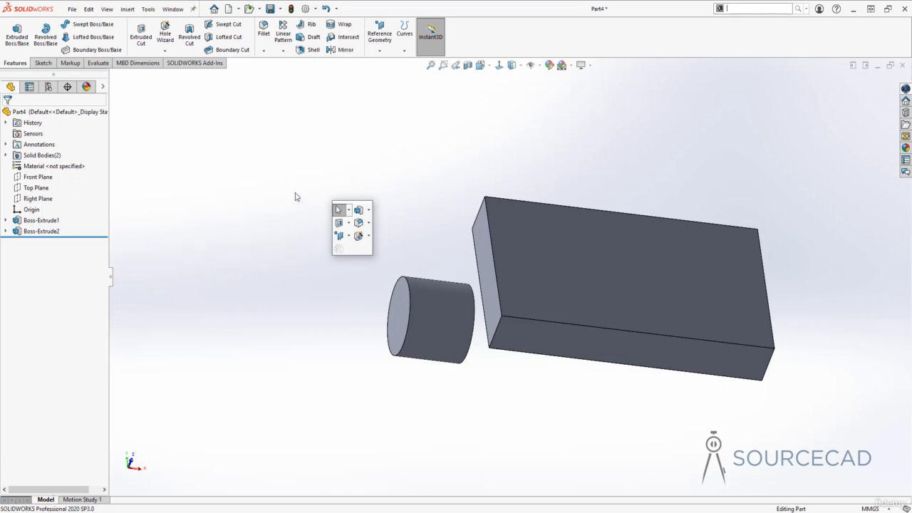
right_click(354, 249)
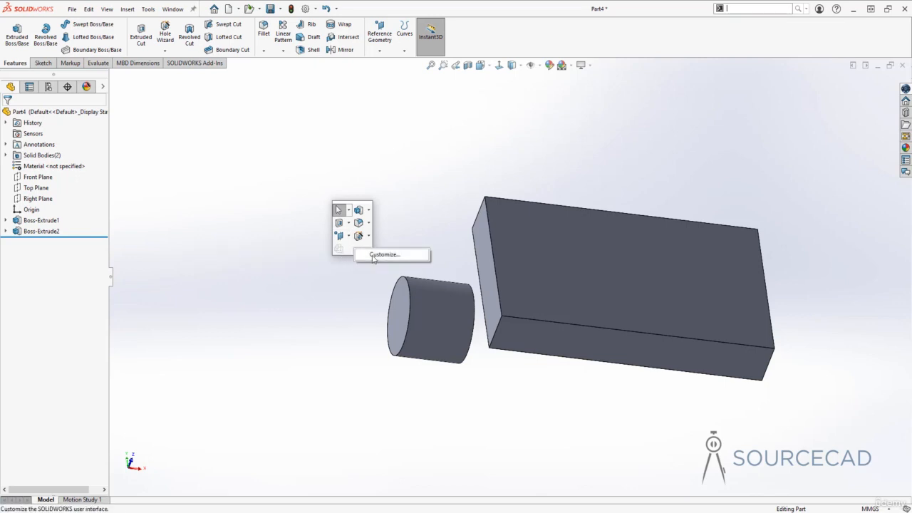
click(373, 257)
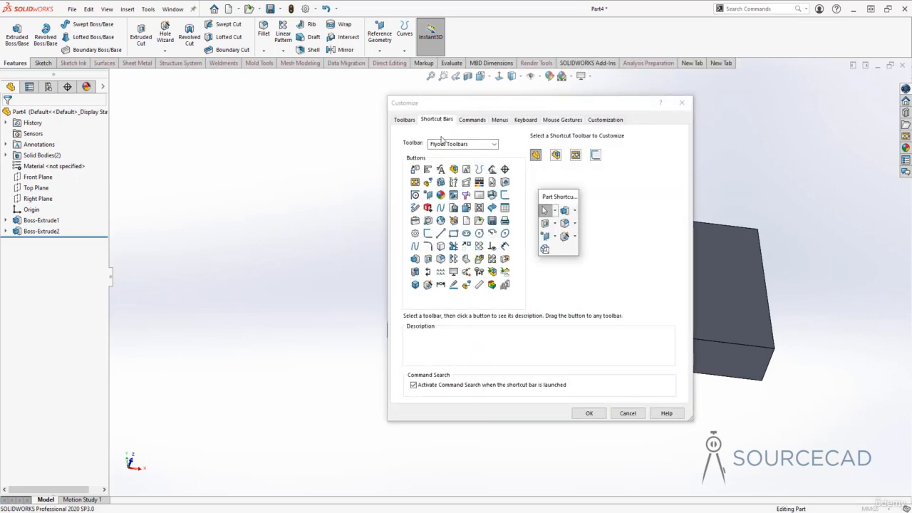
drag(545, 249, 656, 258)
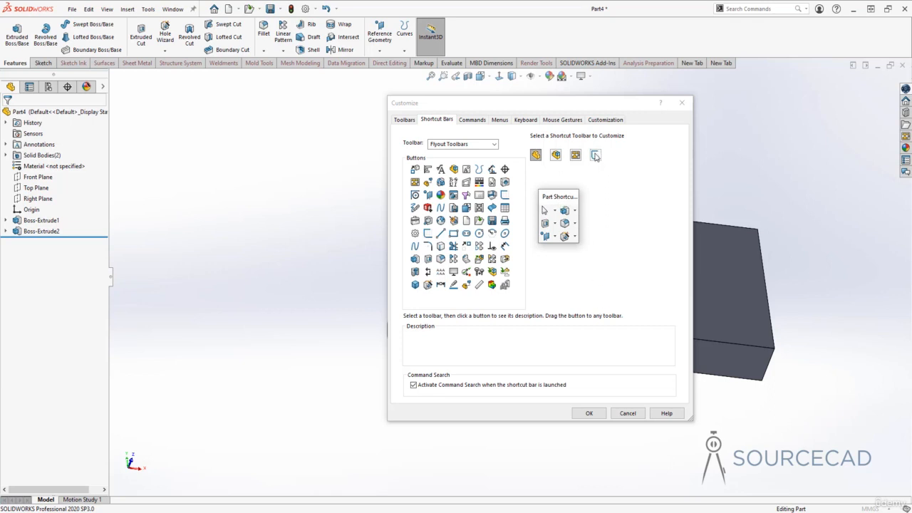
Step: Remove the Point command from the sketch shortcut bar and apply the customization
click(596, 156)
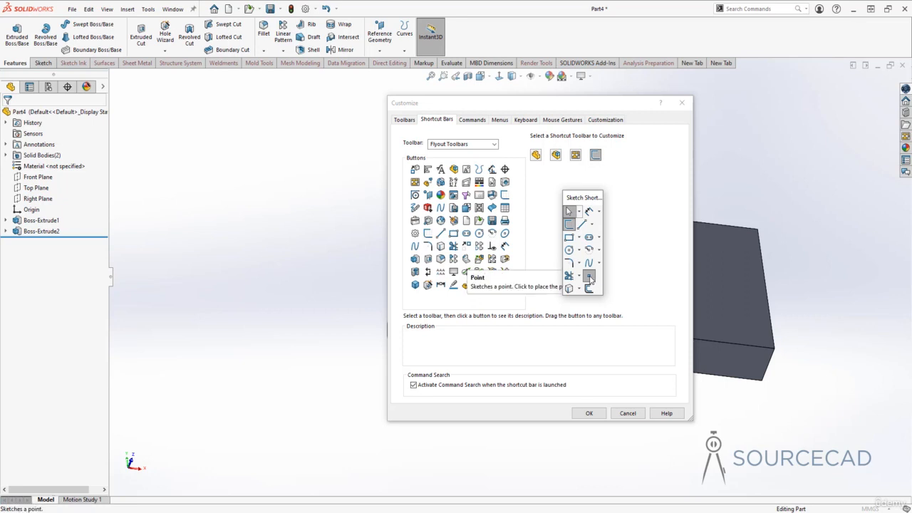
drag(589, 279, 638, 263)
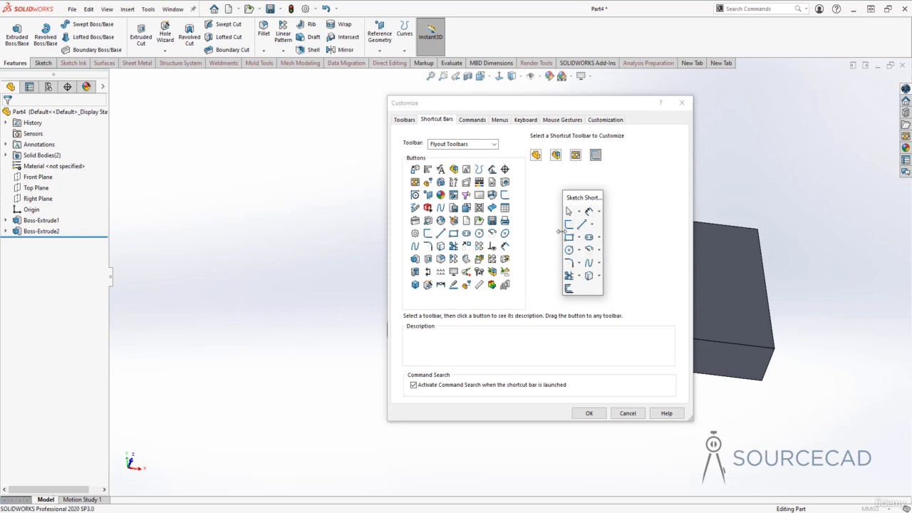
click(589, 414)
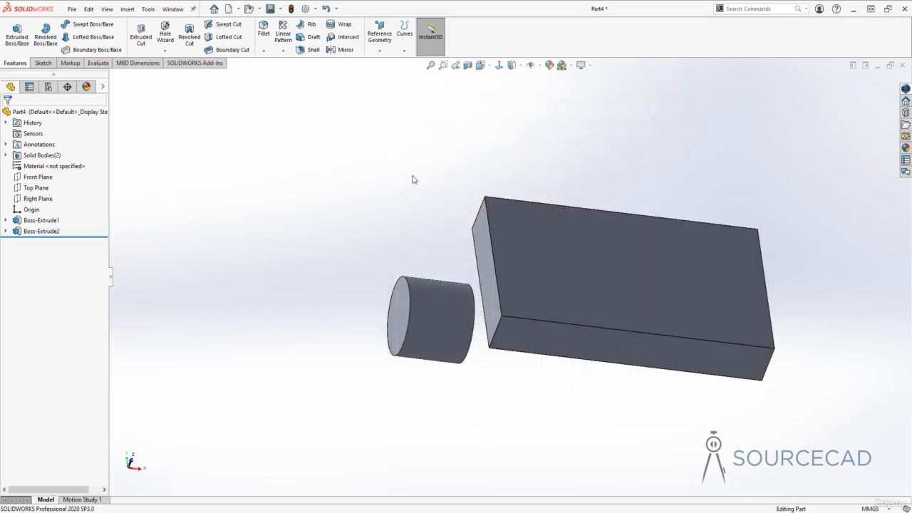